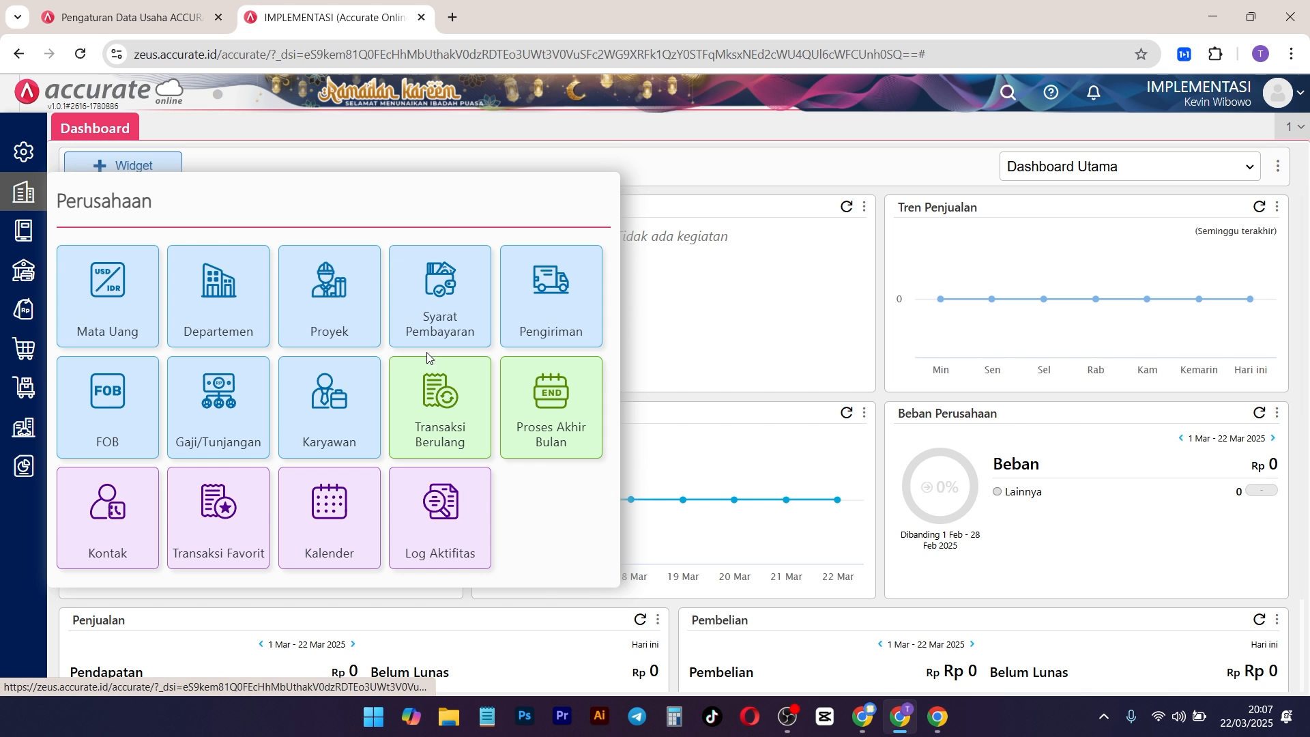
Step: Create and save a payment term (Syarat Pembayaran) with a due period of 3 days, then return to the list of terms
click(468, 306)
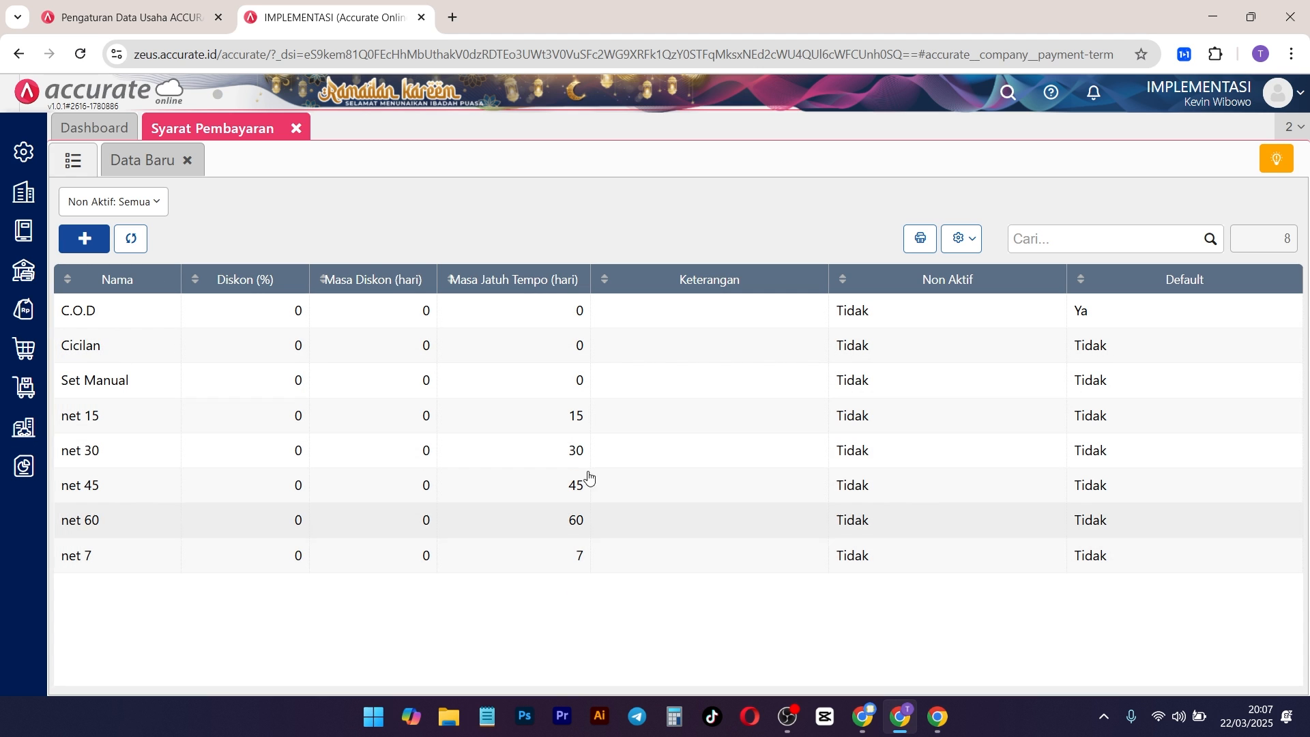
click(125, 162)
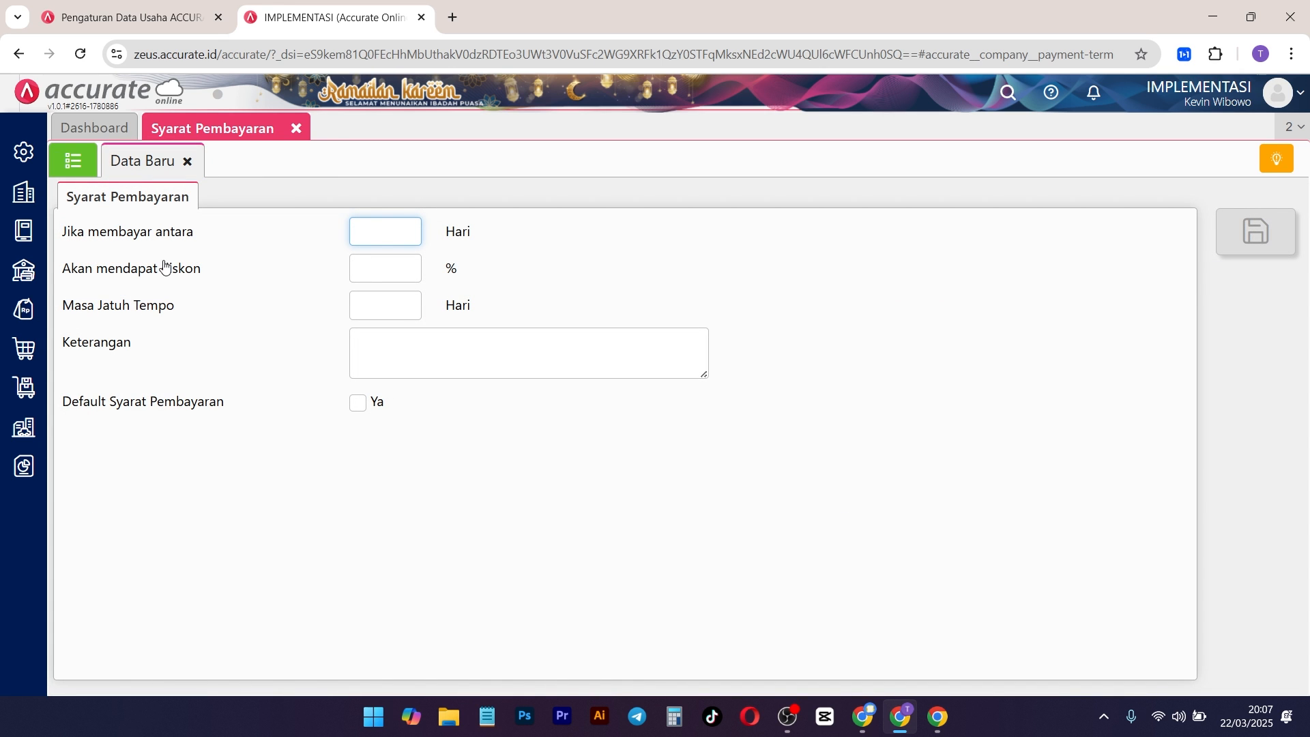
click(387, 304)
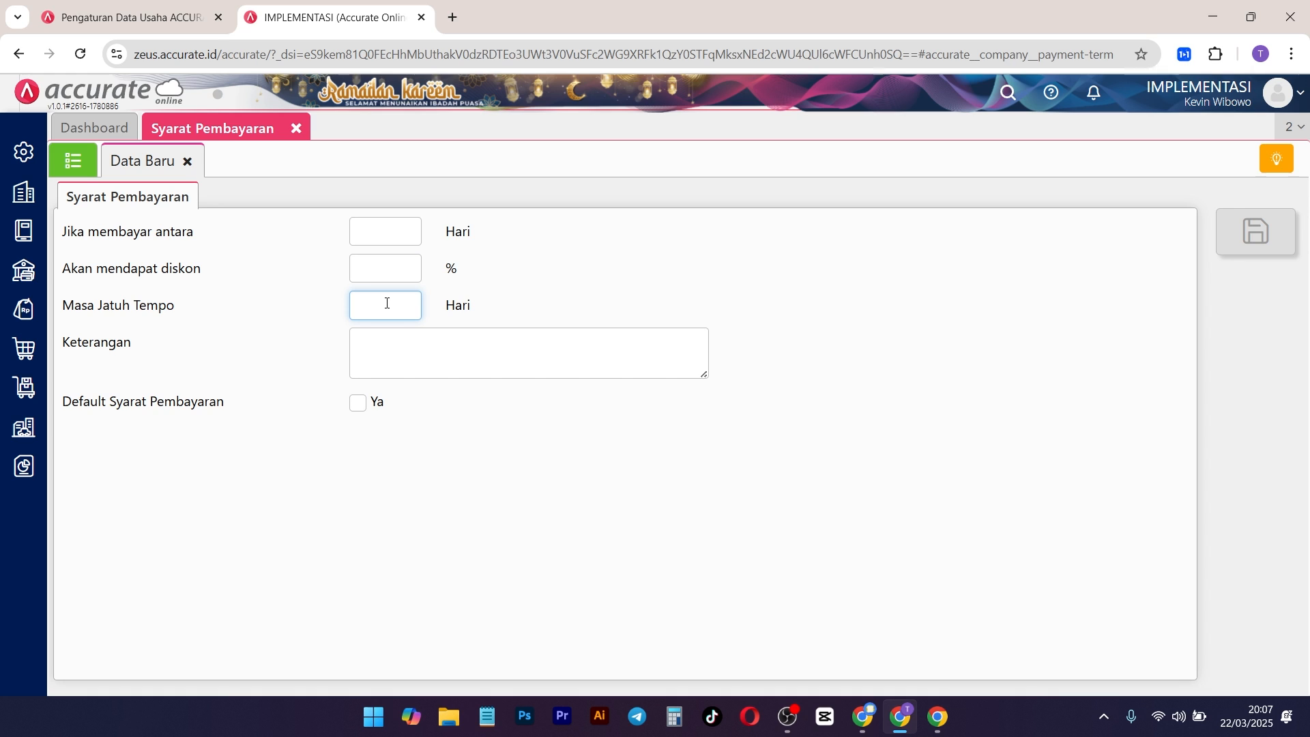
click(729, 299)
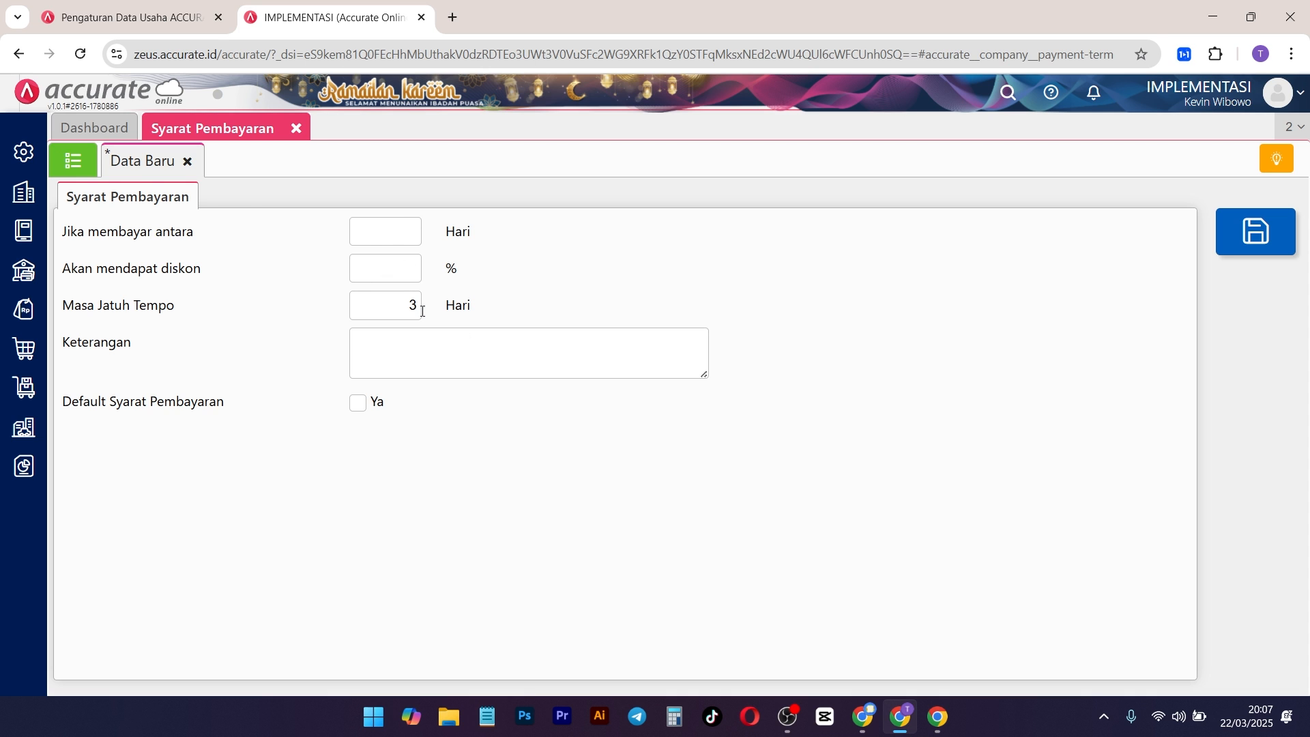
key(ctrl+s)
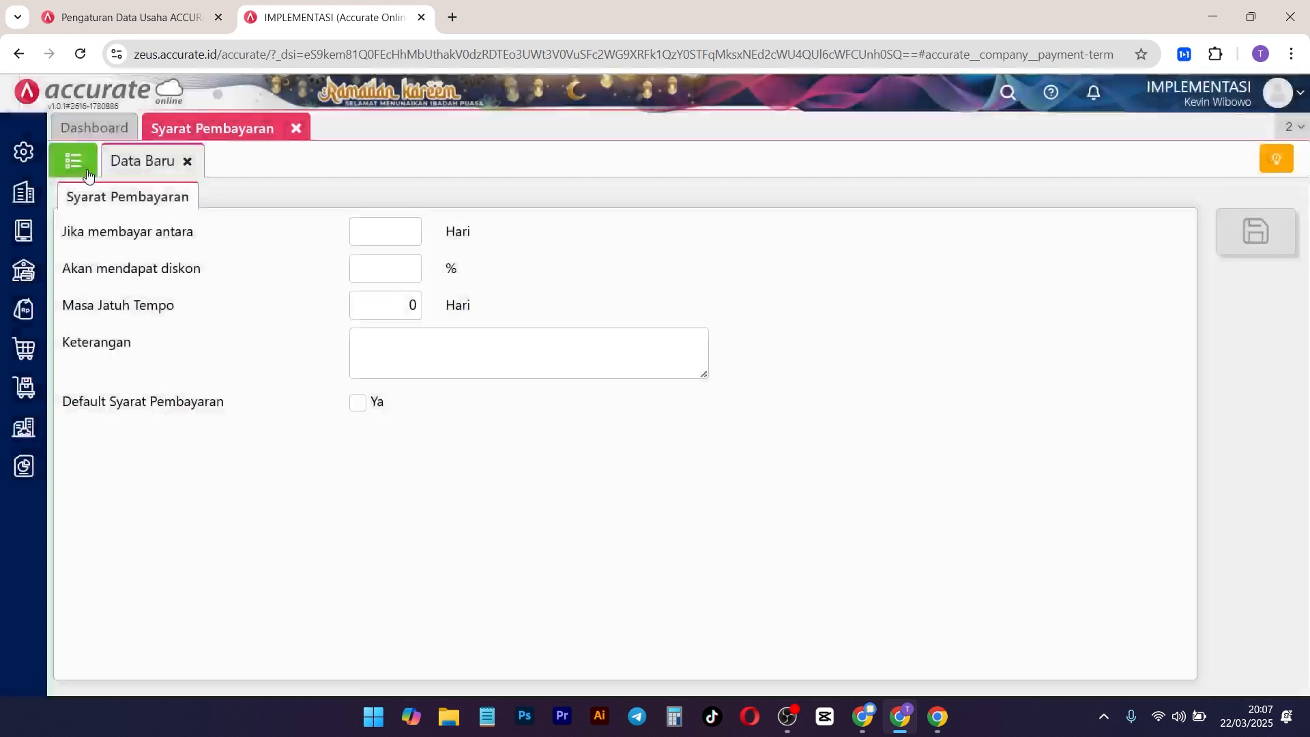
click(87, 169)
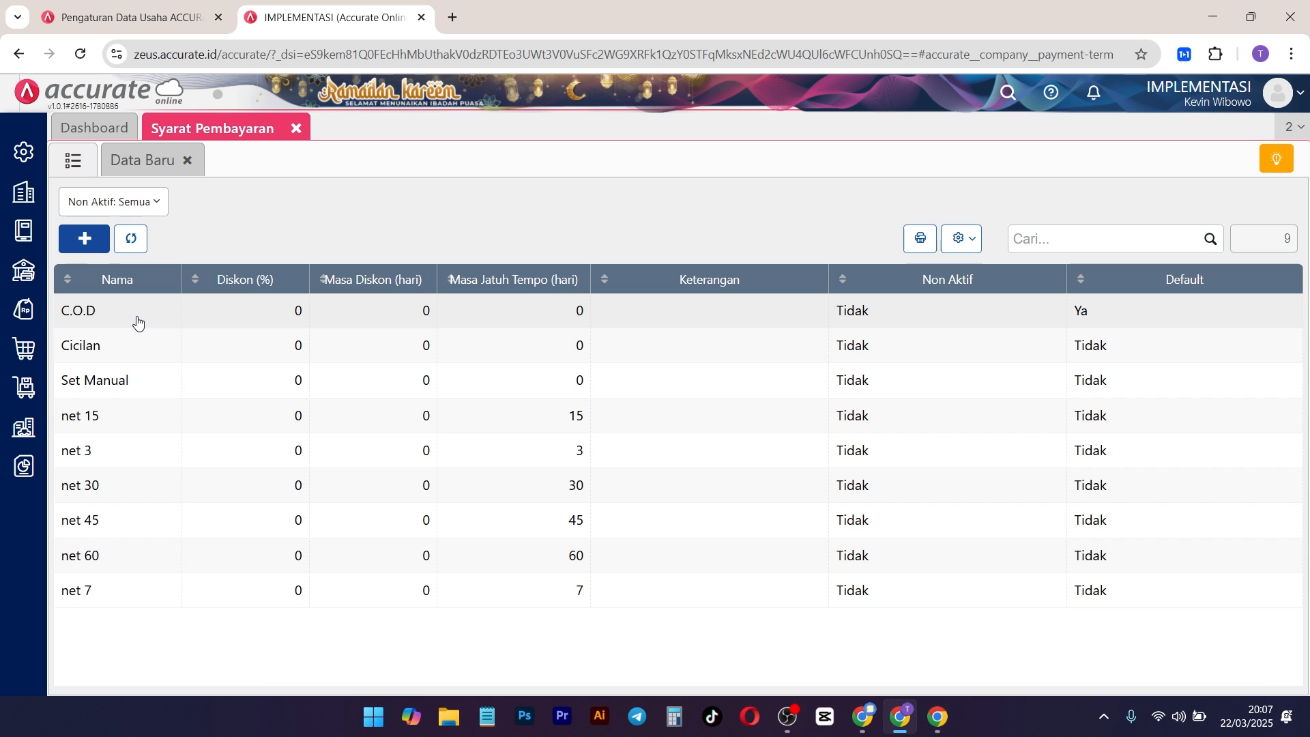
Step: Start a new purchase invoice (Faktur Pembelian) and save "Pemasok" as its new supplier
click(18, 346)
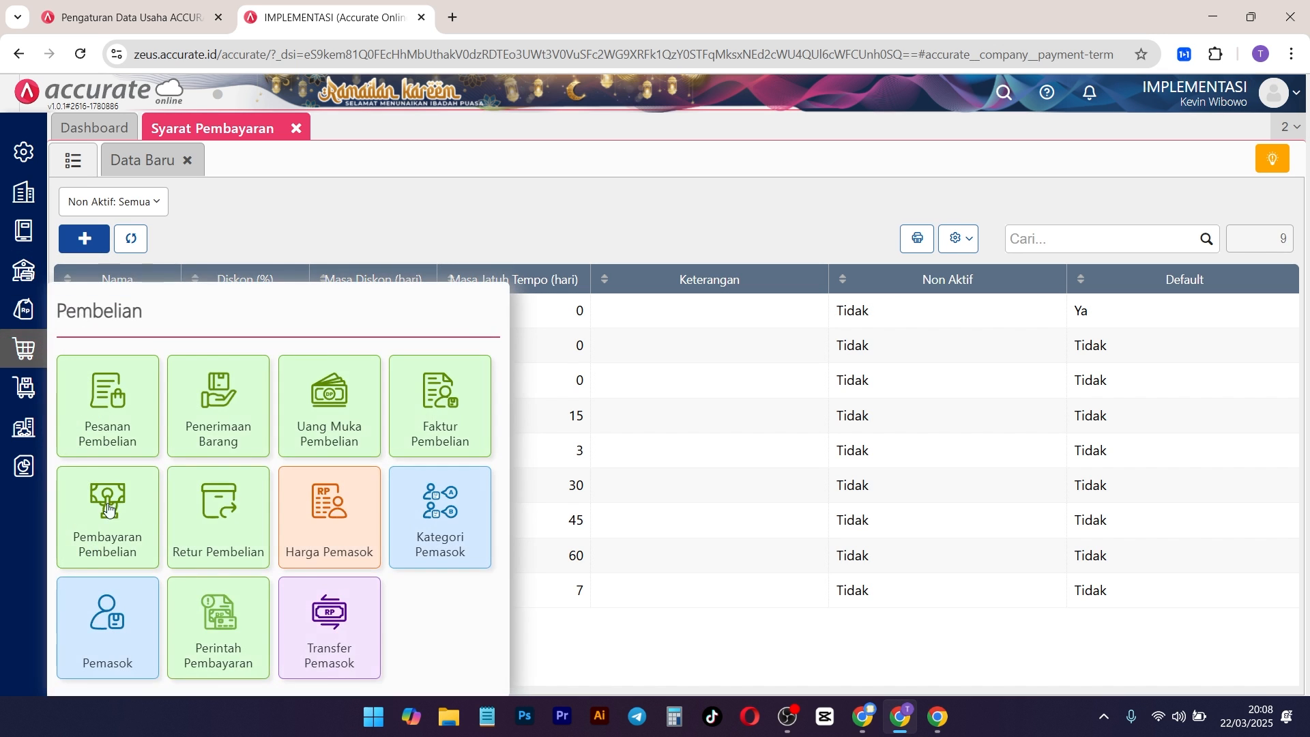
click(447, 415)
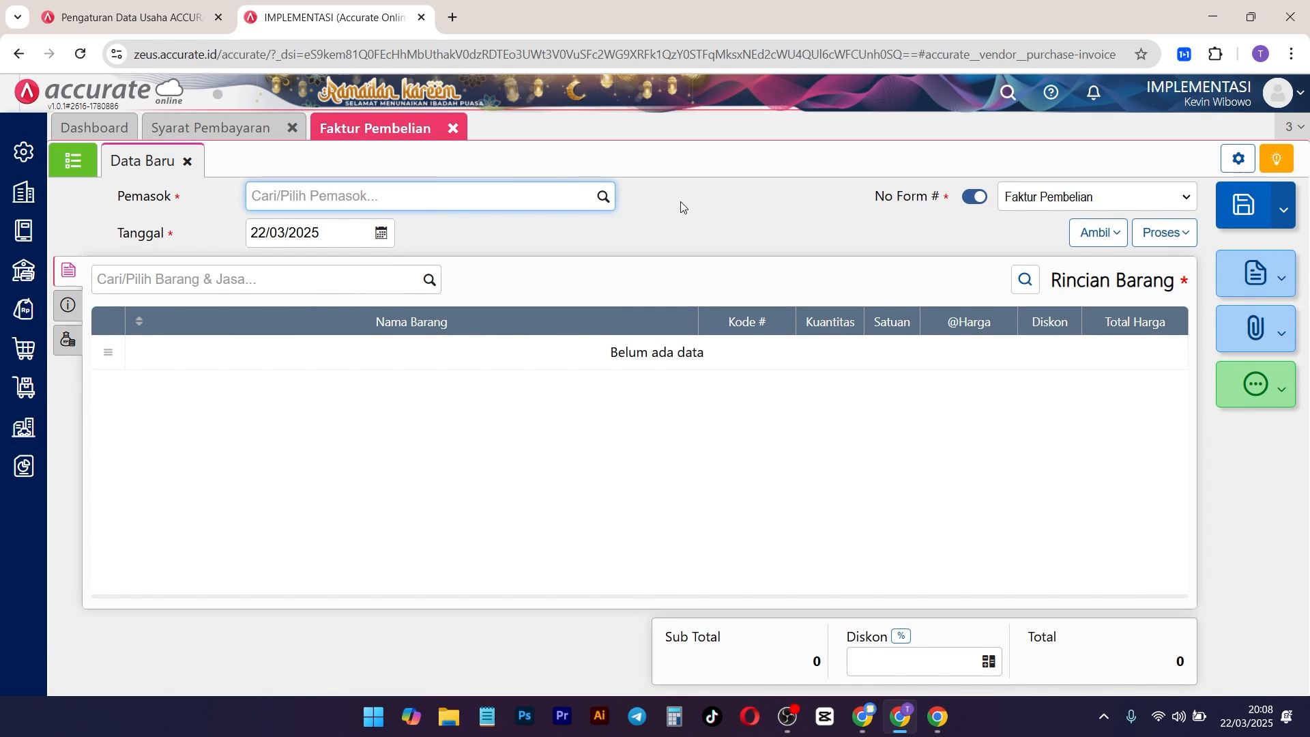
click(603, 199)
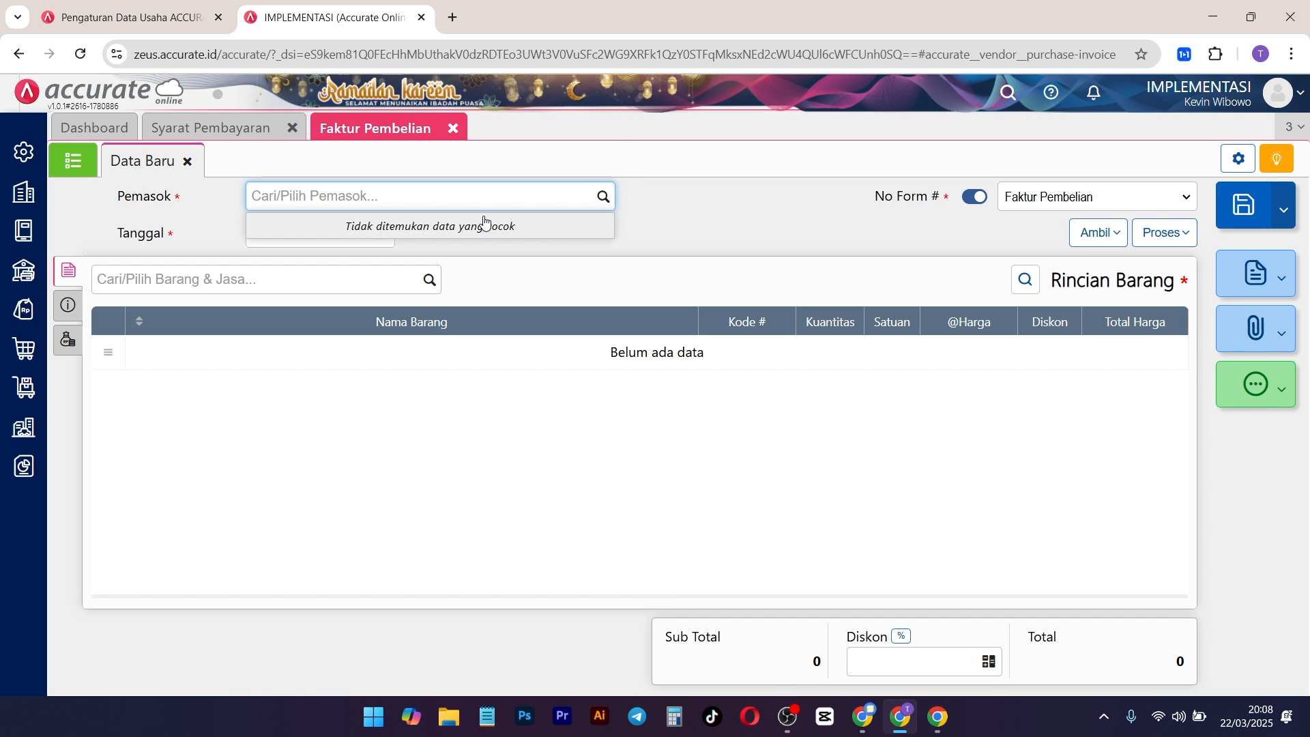
text(Pemasok)
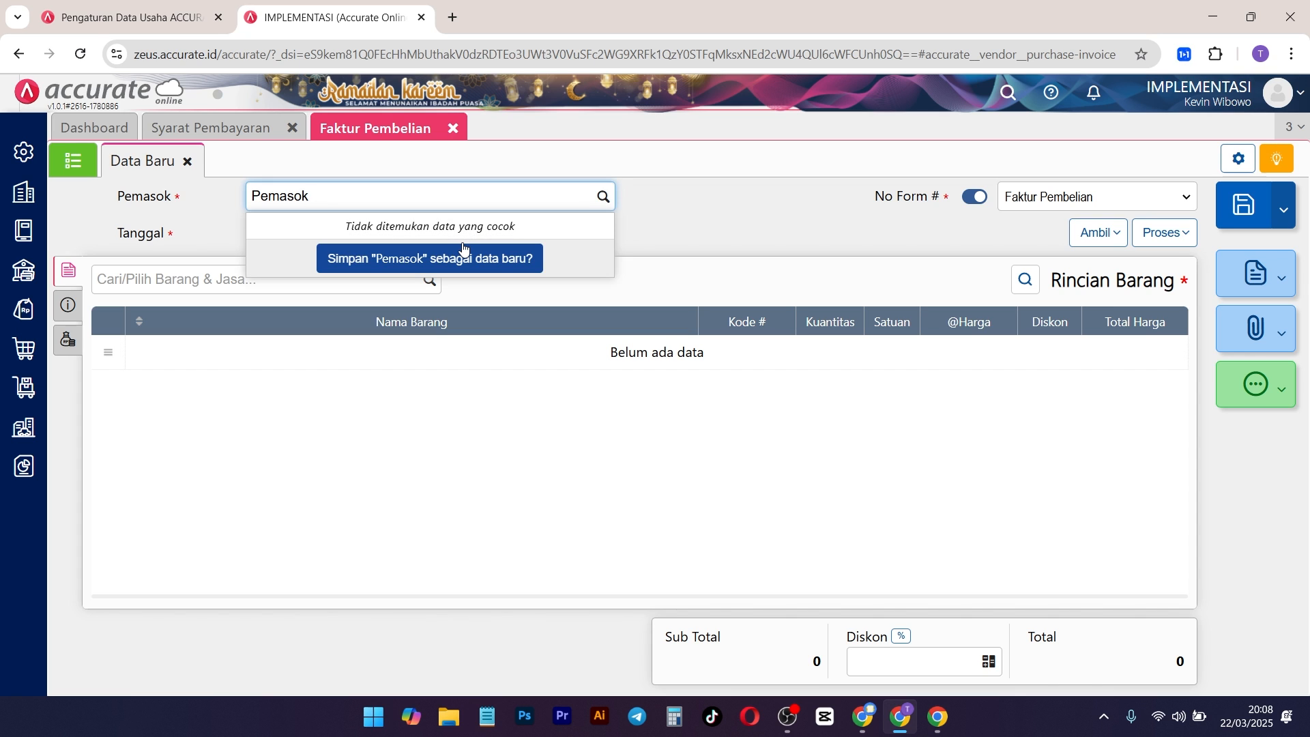
click(462, 256)
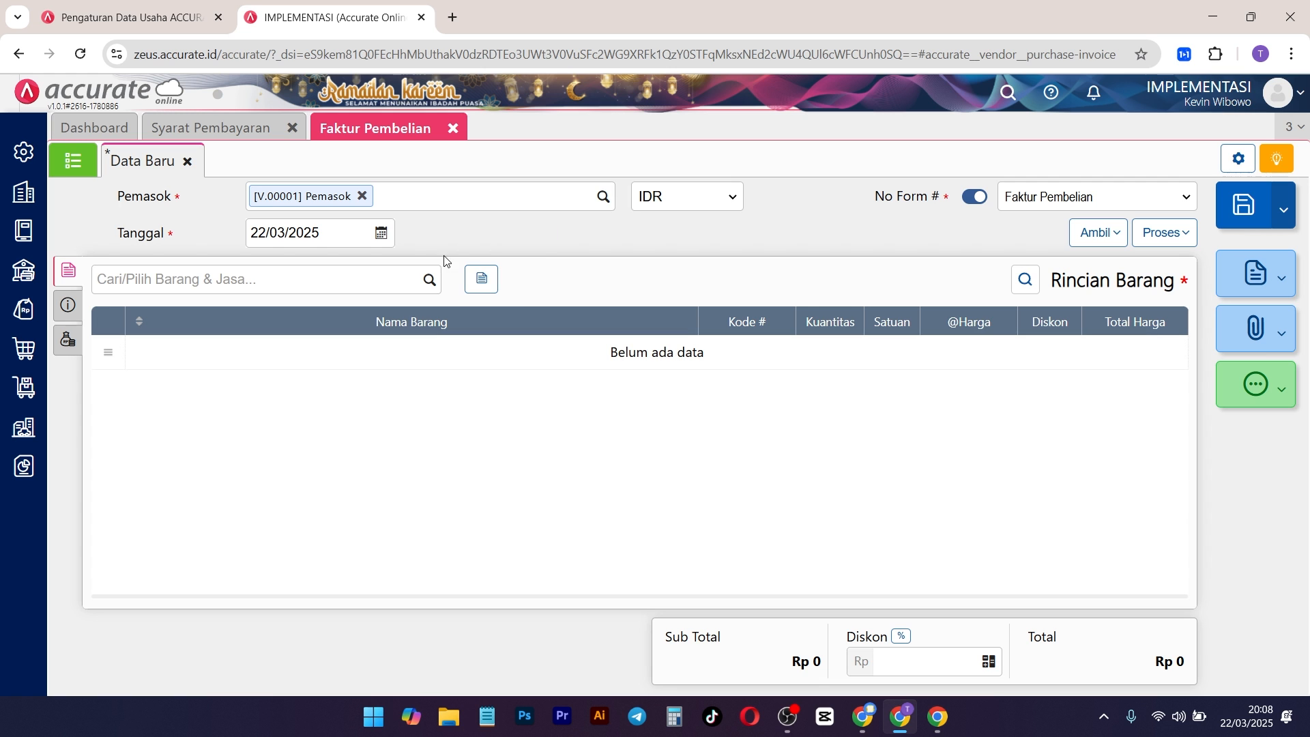
Step: Add Barang A to the purchase invoice with quantity 10 and a unit price of Rp 50.000
click(424, 281)
click(251, 325)
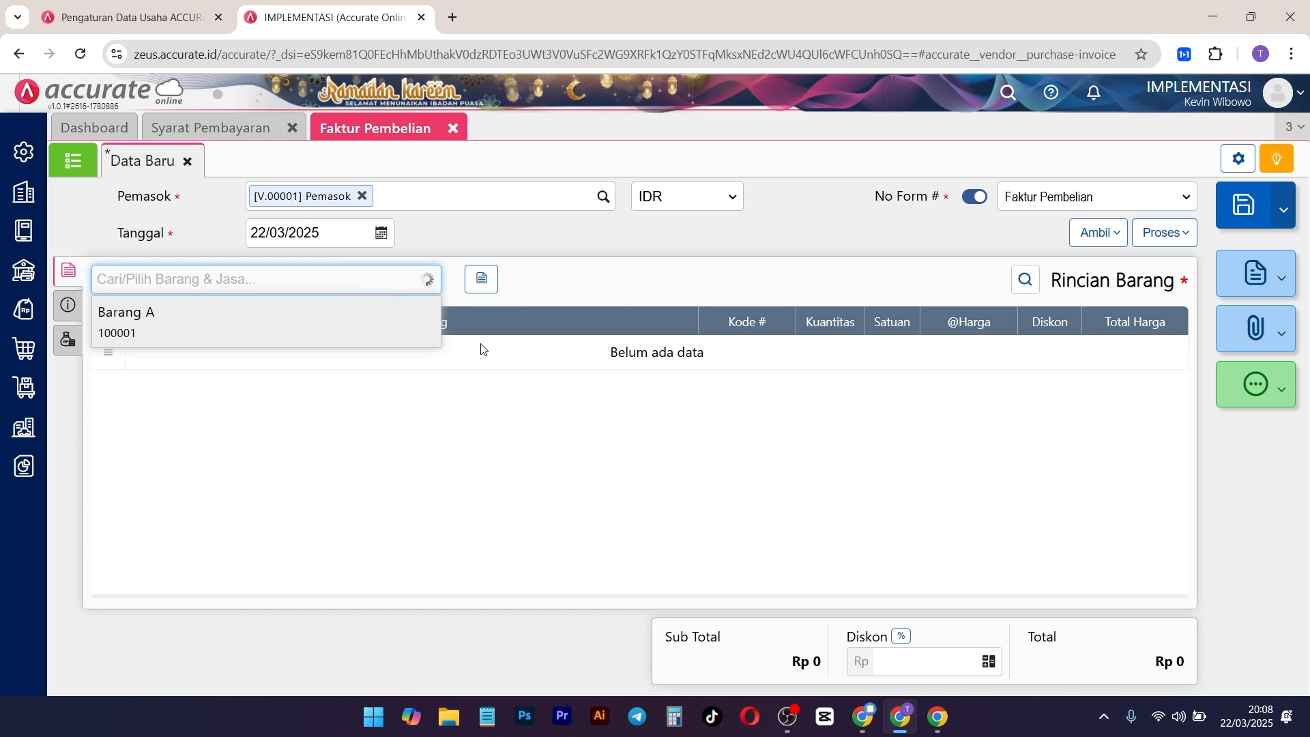
click(712, 314)
drag(732, 316, 743, 318)
click(785, 354)
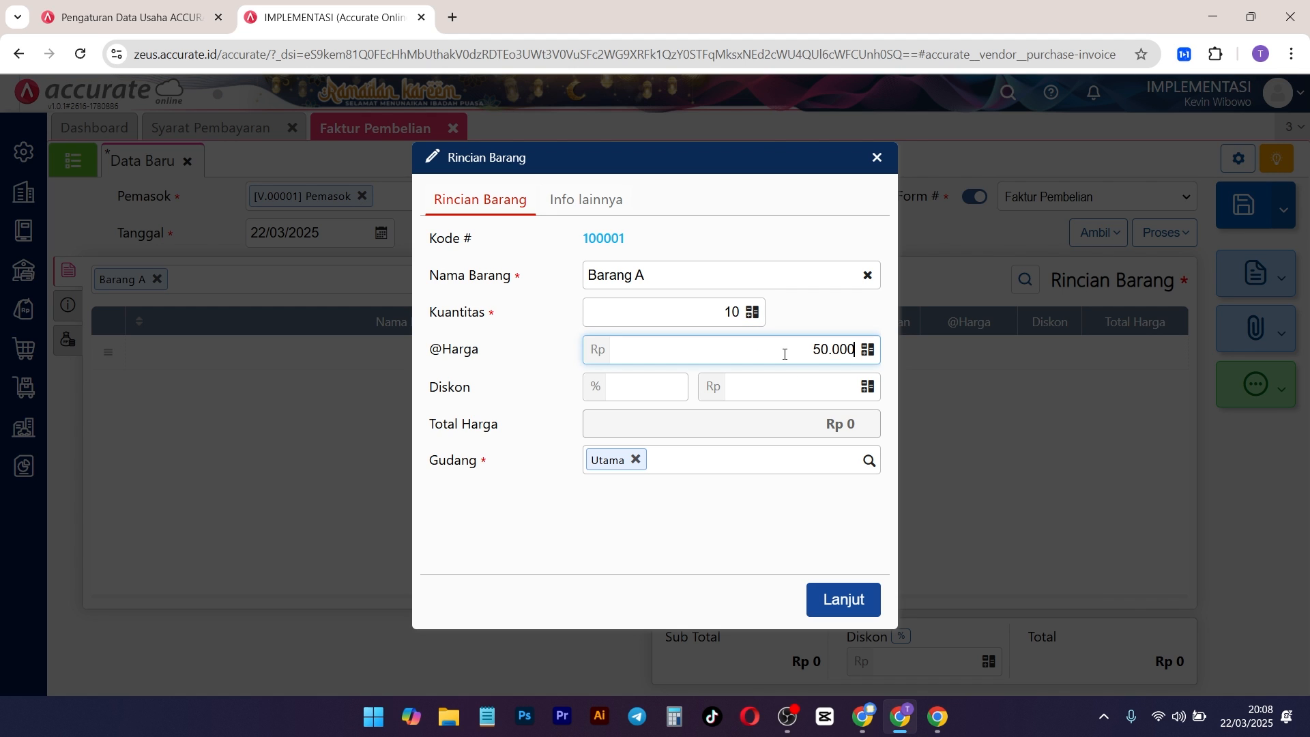
click(865, 601)
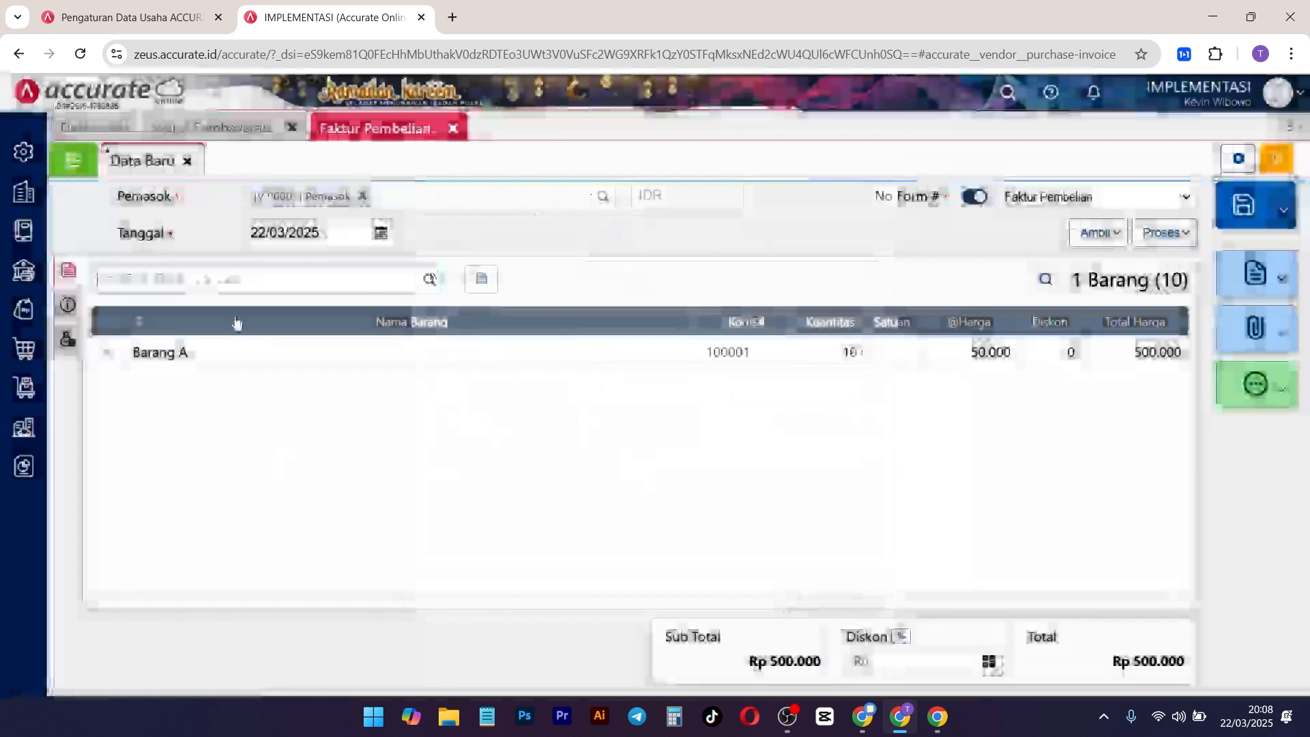
Step: Fill in the supplier's invoice number (No Faktur) in the purchase invoice's additional information
click(74, 309)
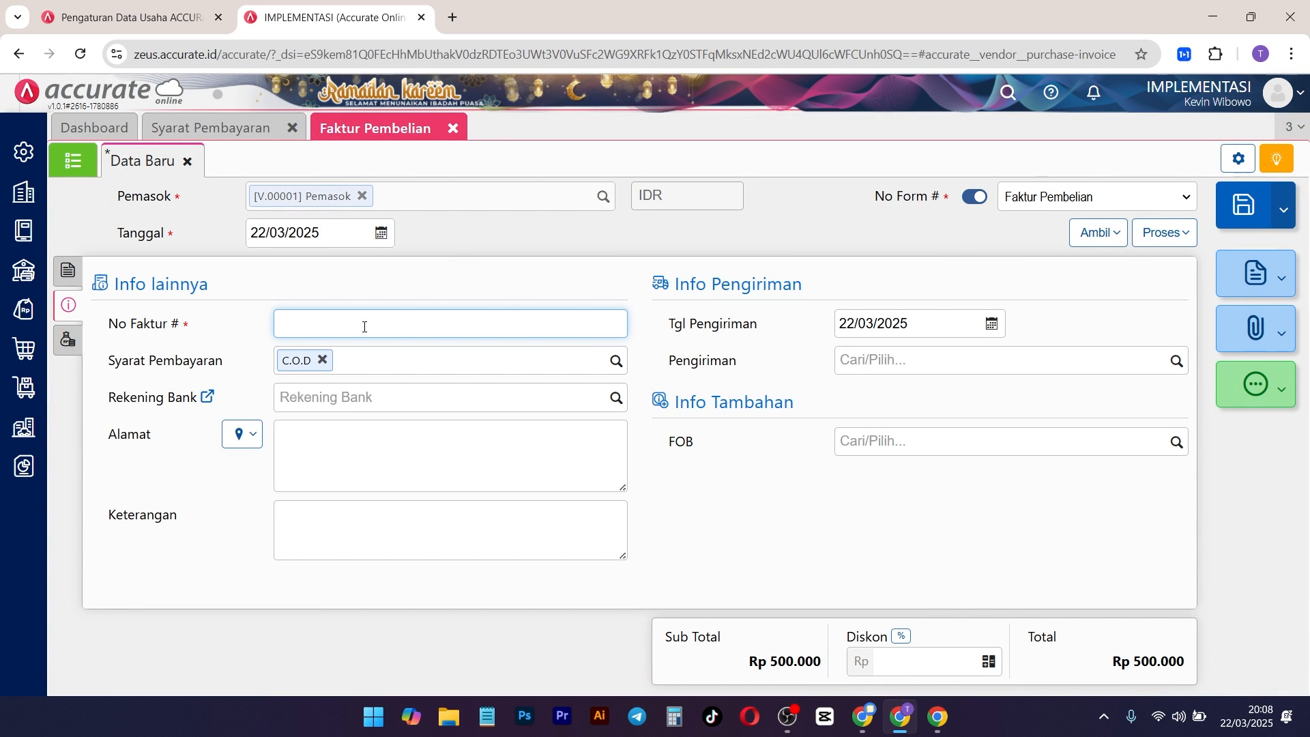
text(24124124123)
click(473, 272)
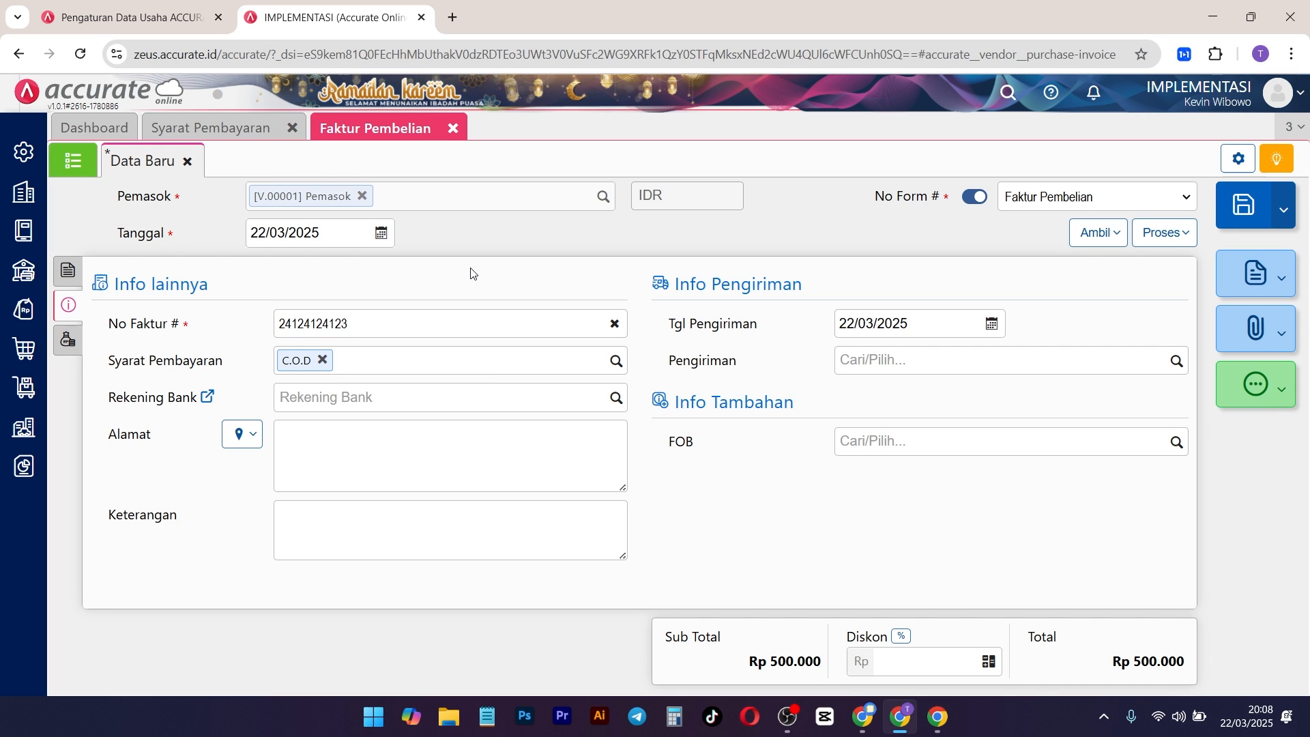
Step: Set the purchase invoice's payment term to net 3 and save the invoice
drag(232, 364, 113, 369)
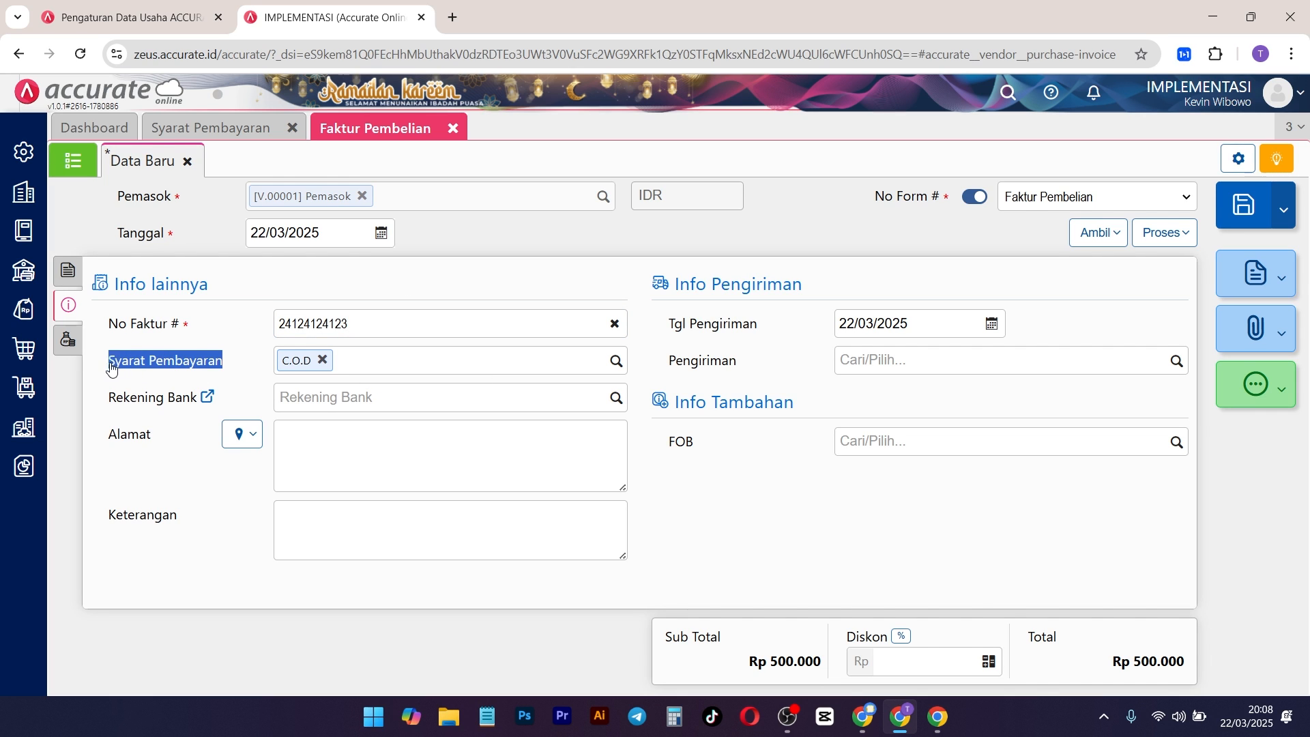
click(616, 360)
scroll(342, 459, down, 3)
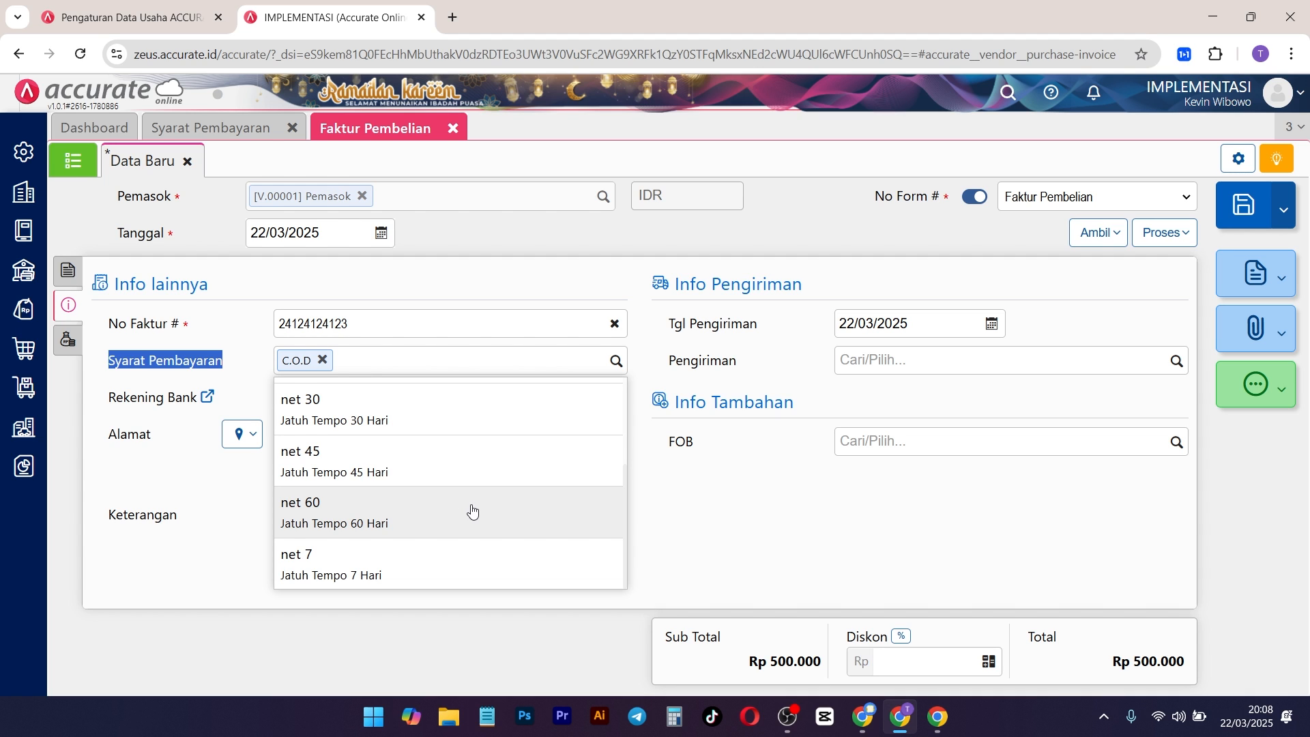
scroll(472, 511, up, 3)
click(352, 513)
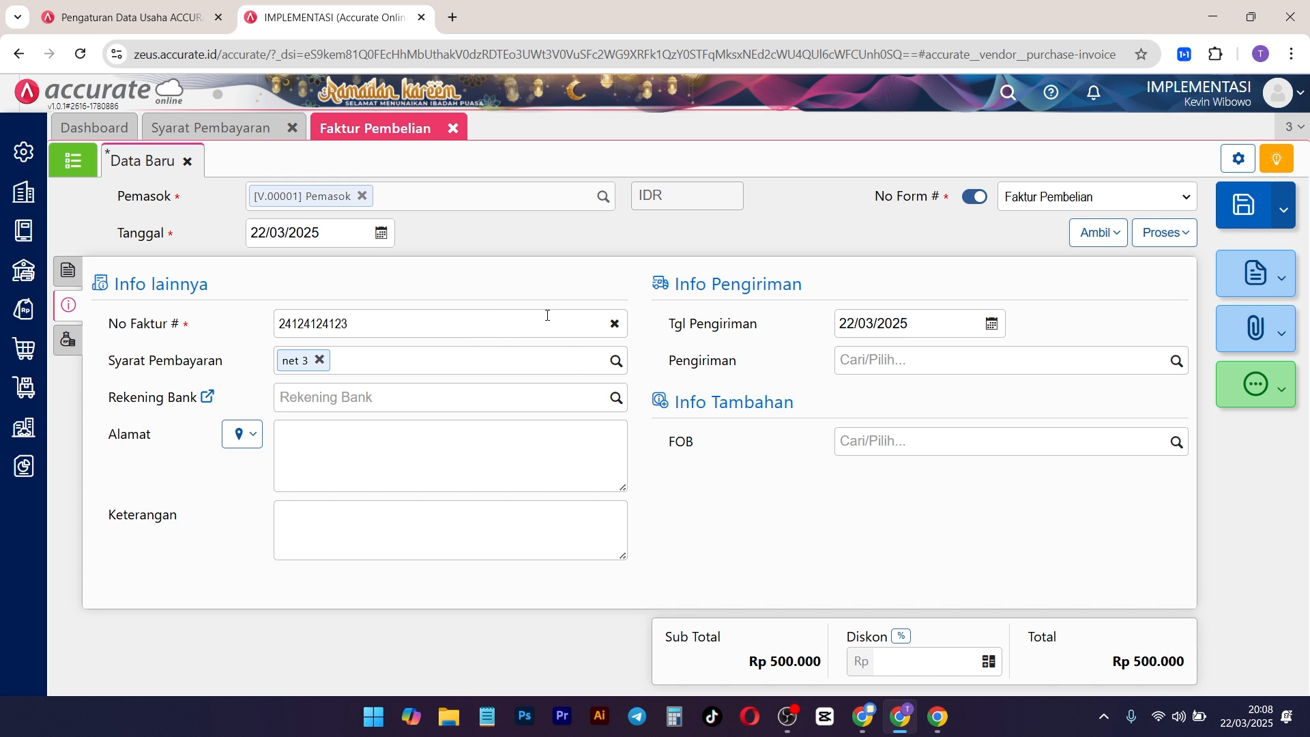
click(1230, 213)
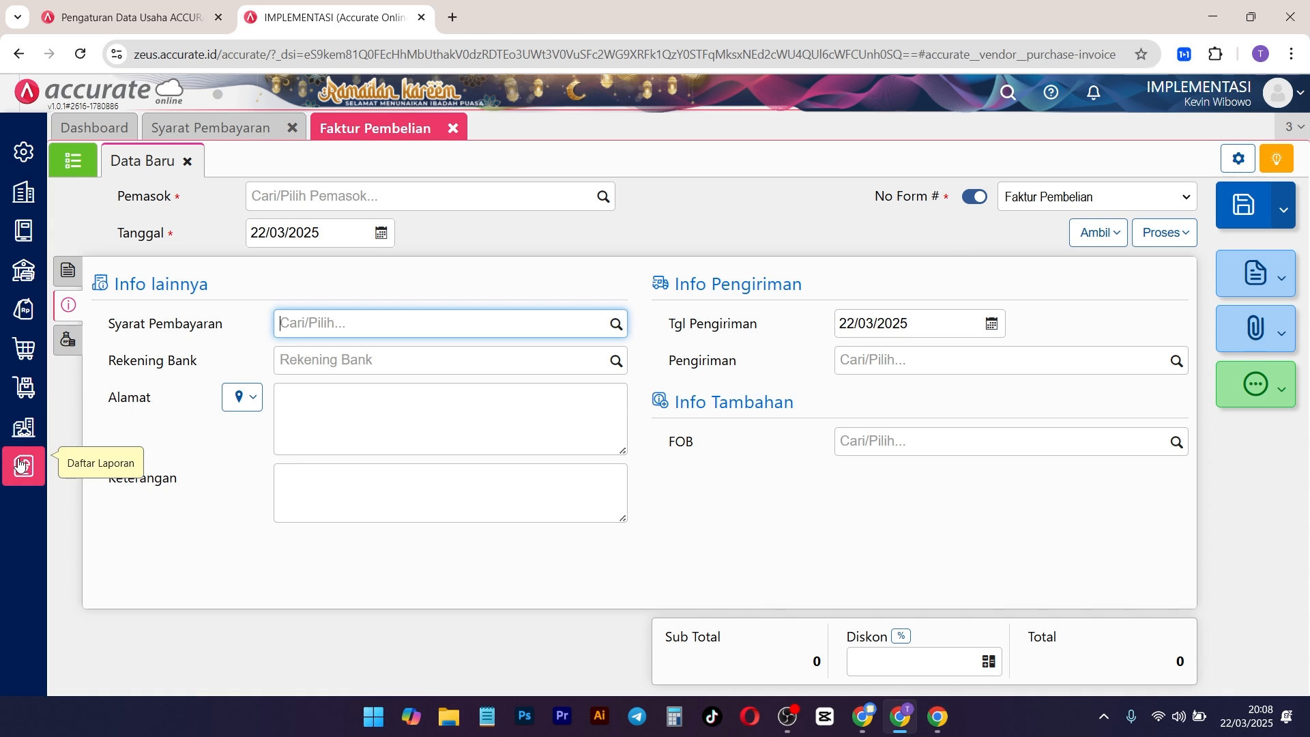
Step: Display the Faktur Belum Lunas report from the Utang reports and check the invoice's due date (Jatuh Tempo)
mouse_move(24, 466)
click(104, 571)
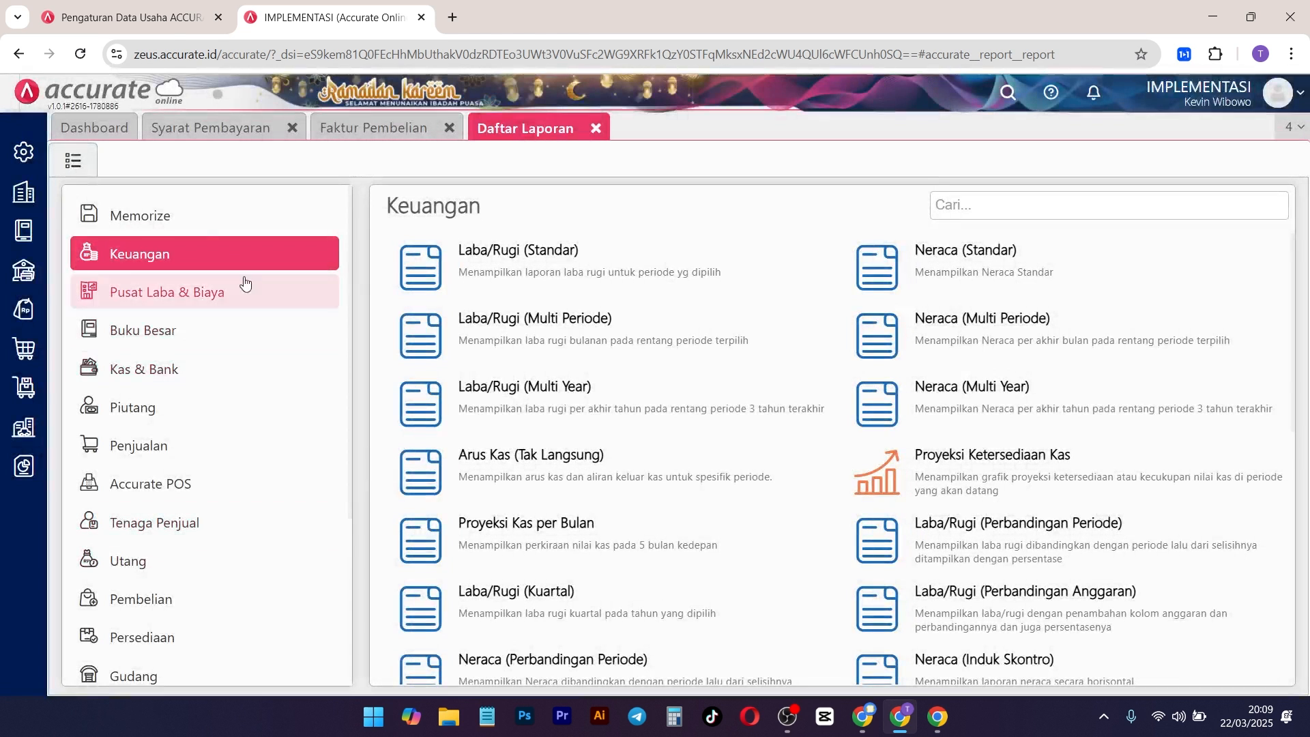
click(161, 550)
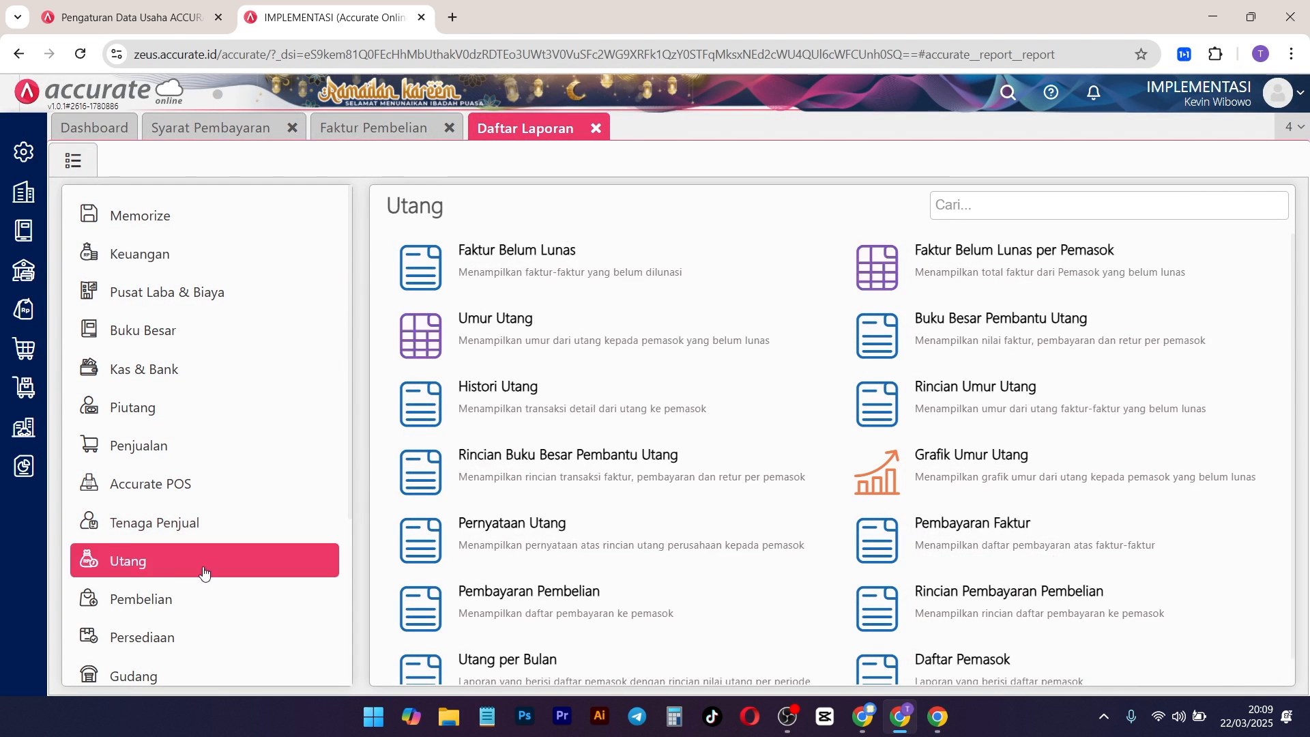
click(637, 270)
click(825, 526)
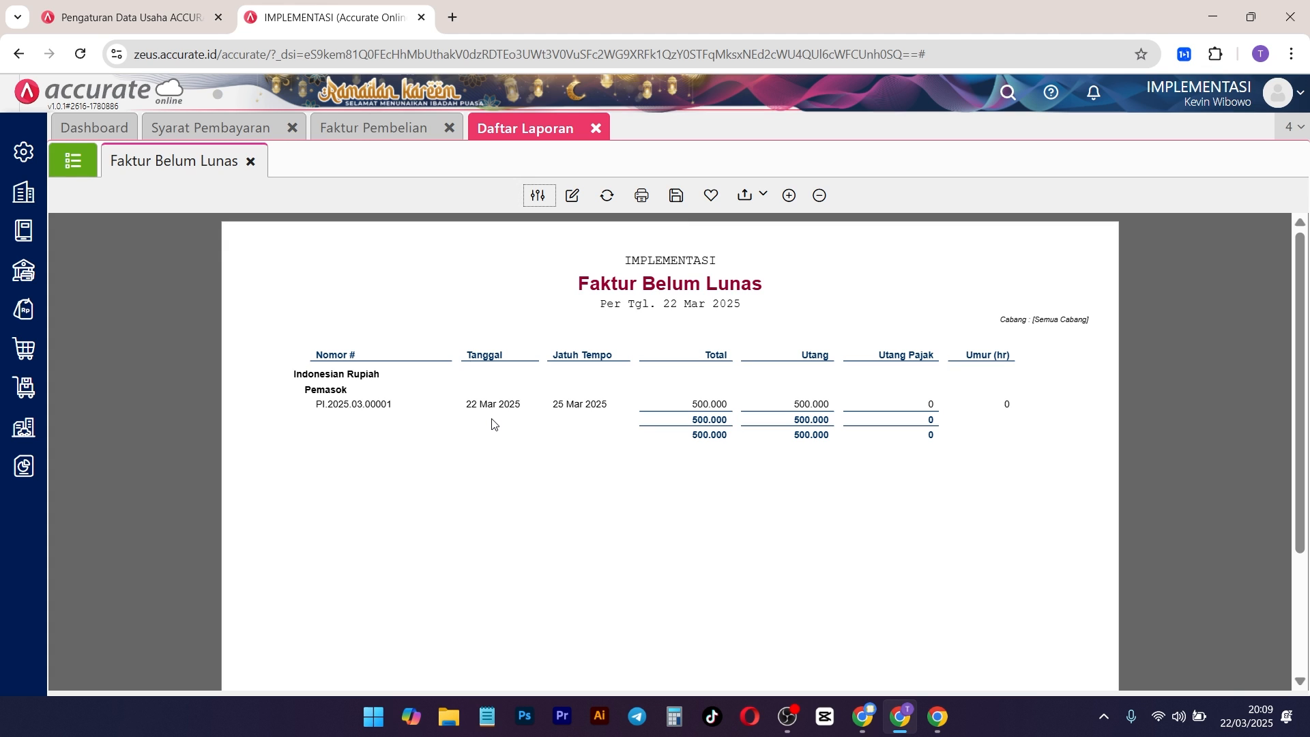
drag(550, 356, 587, 357)
Step: Display the Umur Utang report as of 22/03/2025 for all branches
click(89, 168)
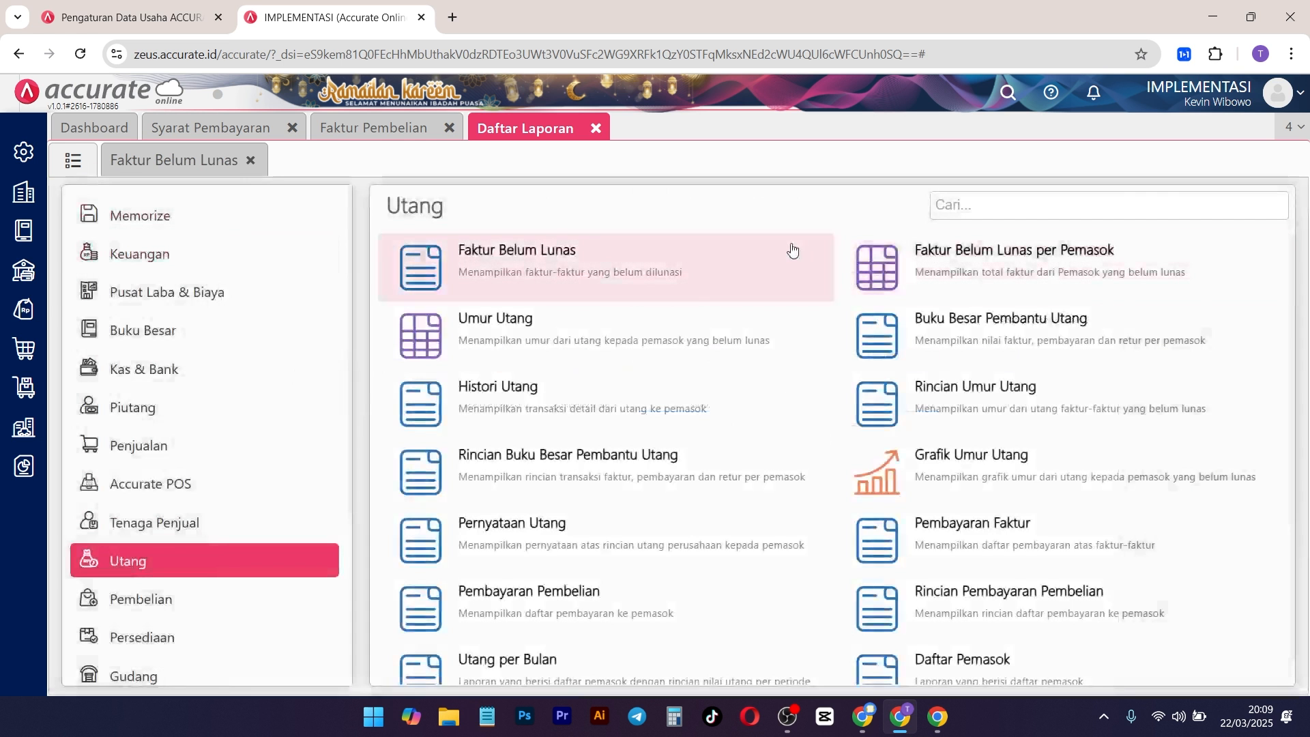
click(564, 352)
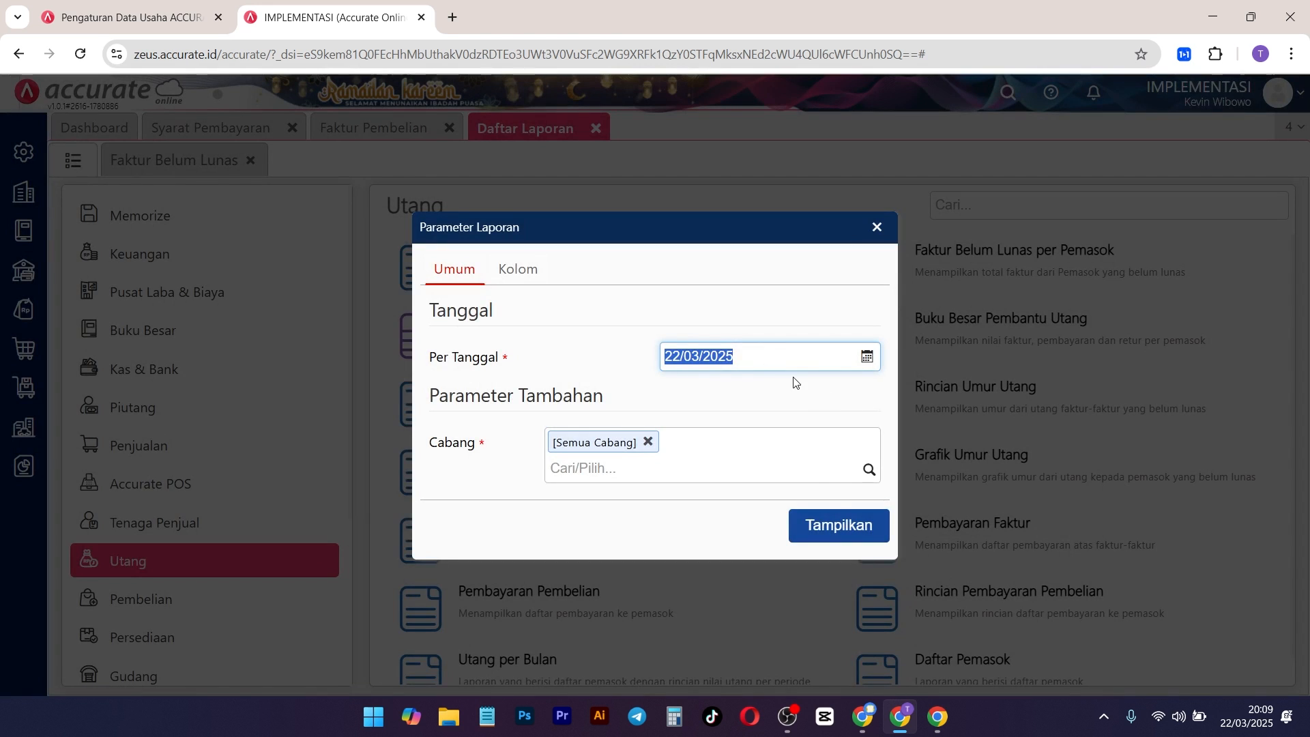
click(843, 526)
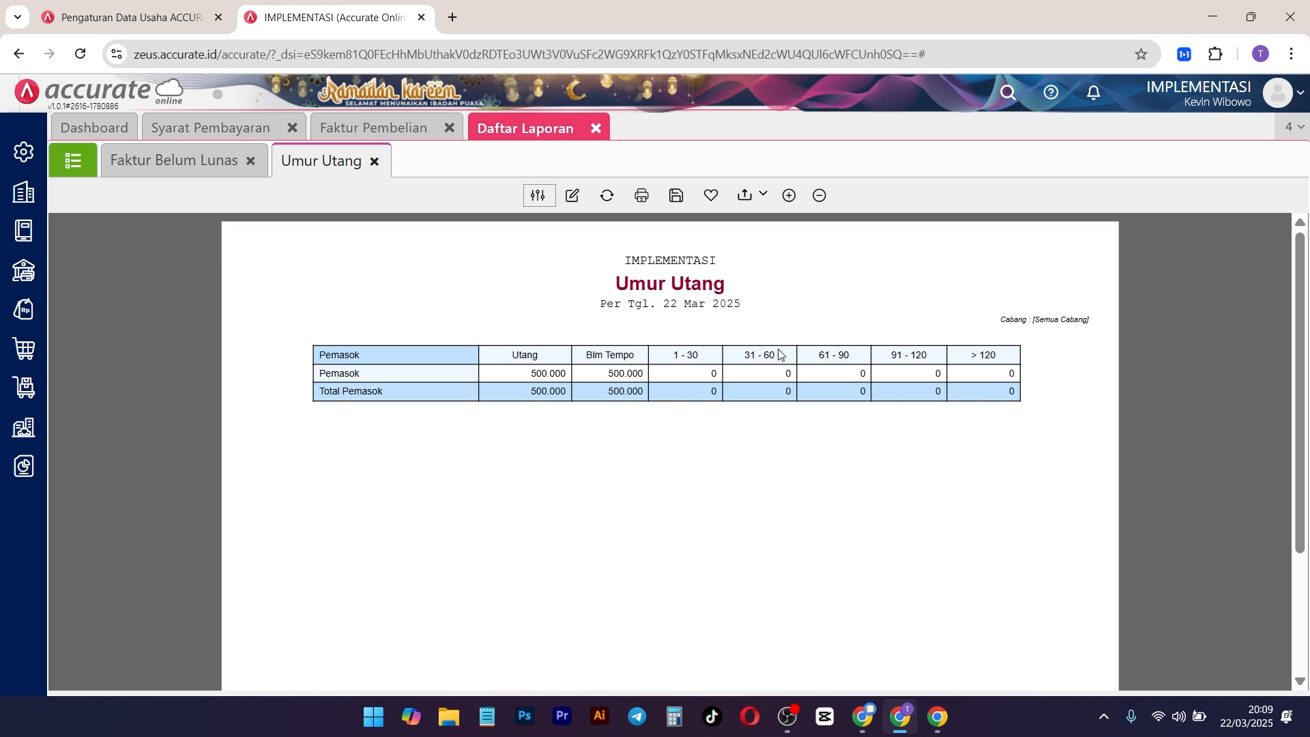
Step: Refresh the dashboard's Kegiatan Mendatang widget and set its time range to 3 bulan kedepan
click(109, 128)
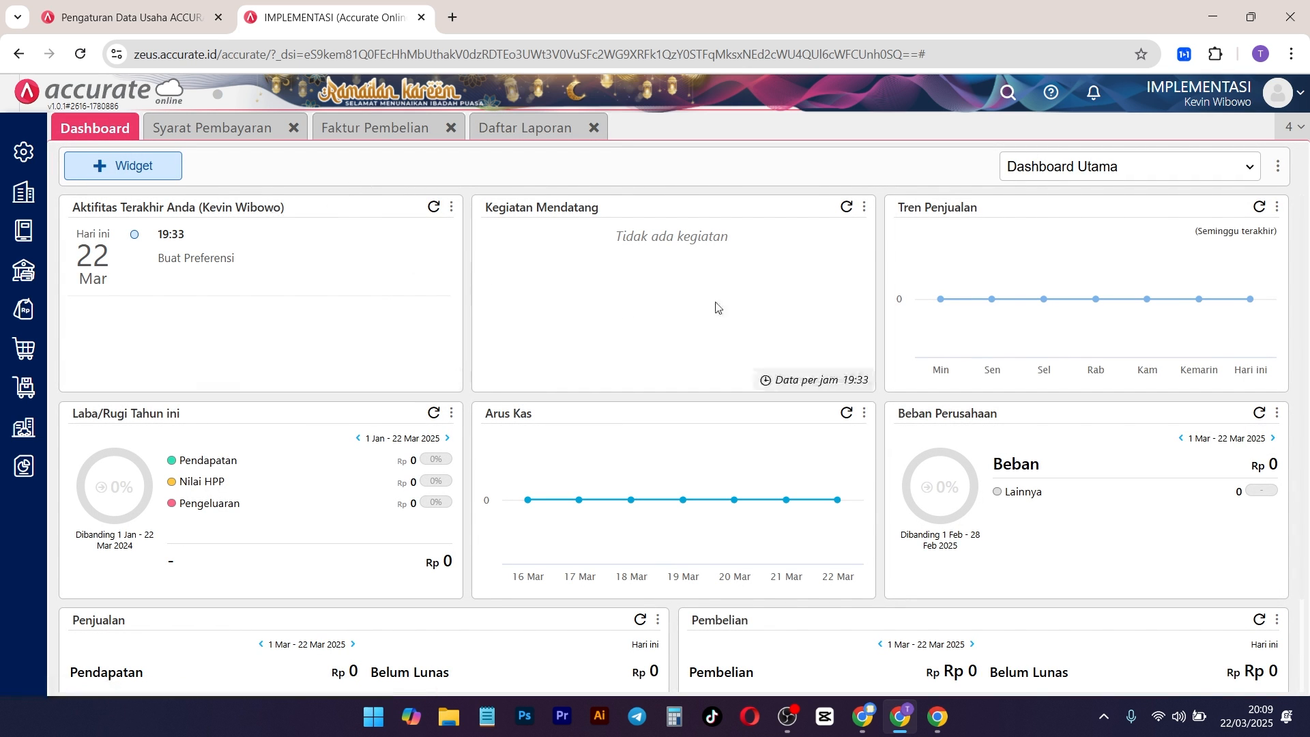
click(848, 207)
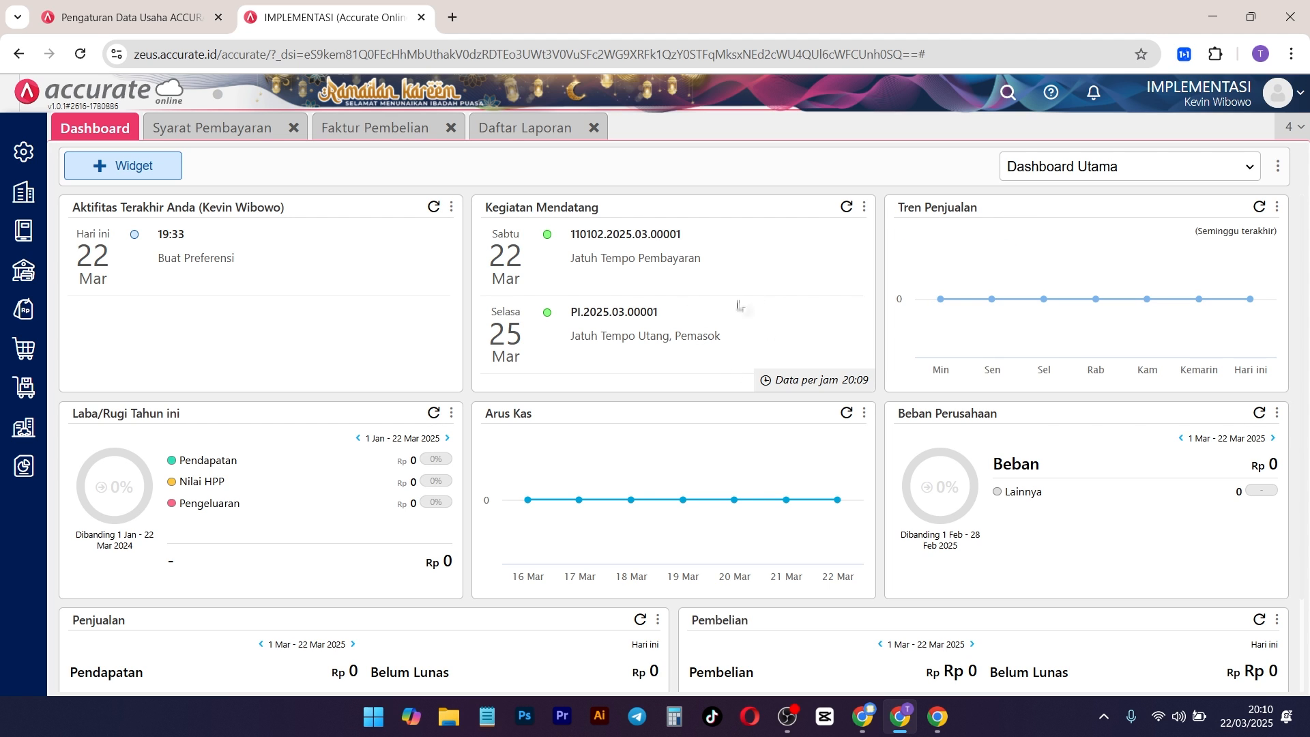
click(863, 207)
click(752, 235)
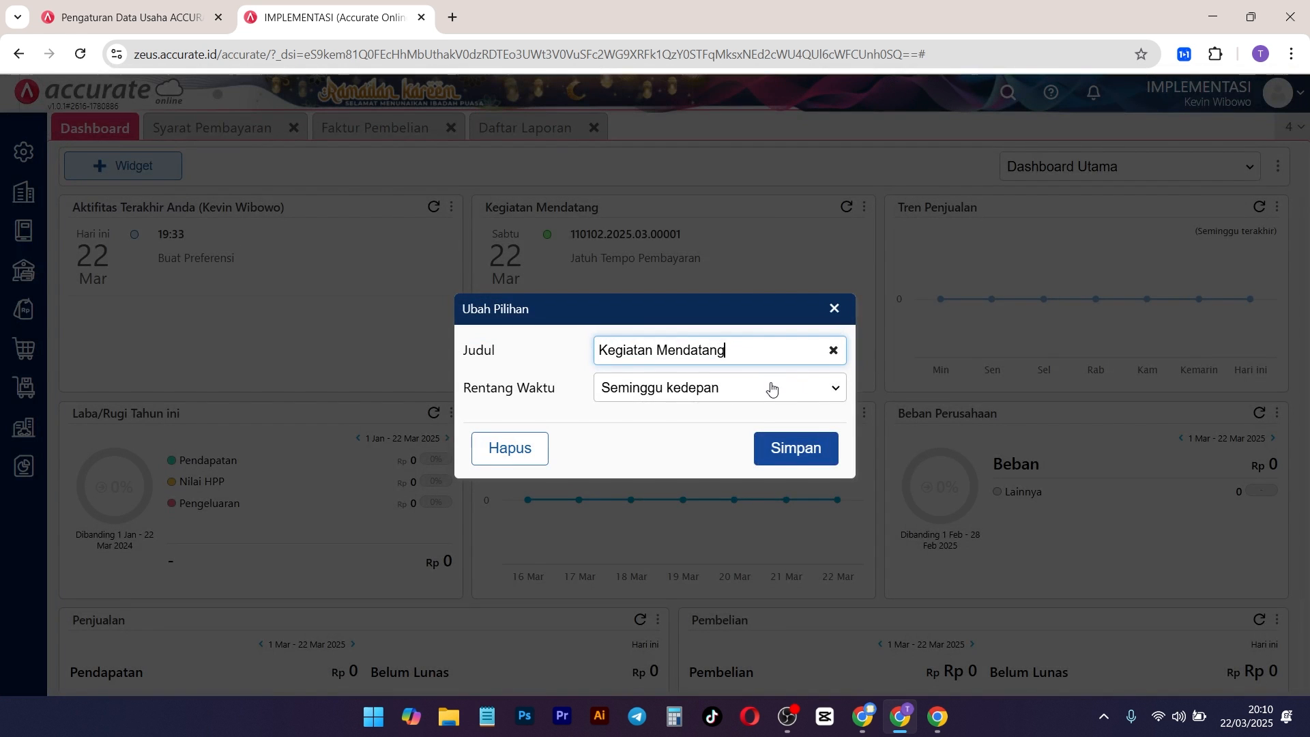
click(749, 383)
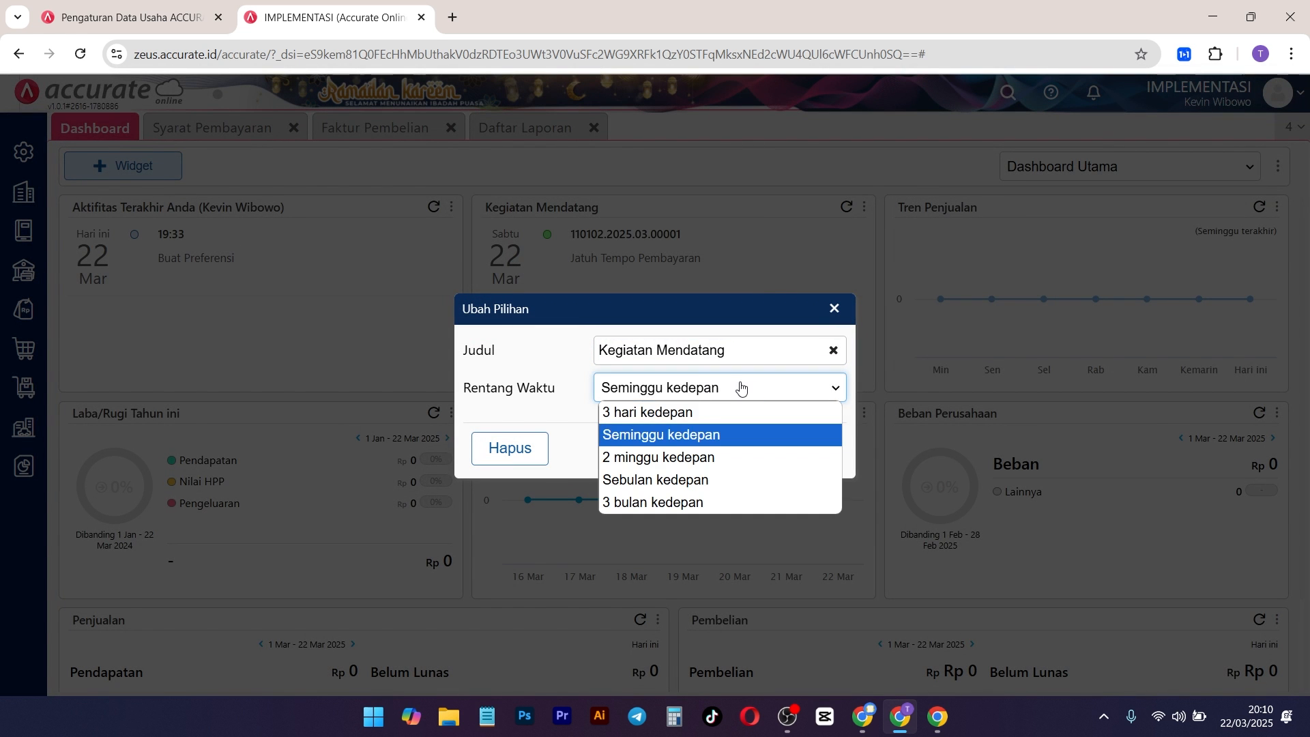
click(658, 502)
click(815, 446)
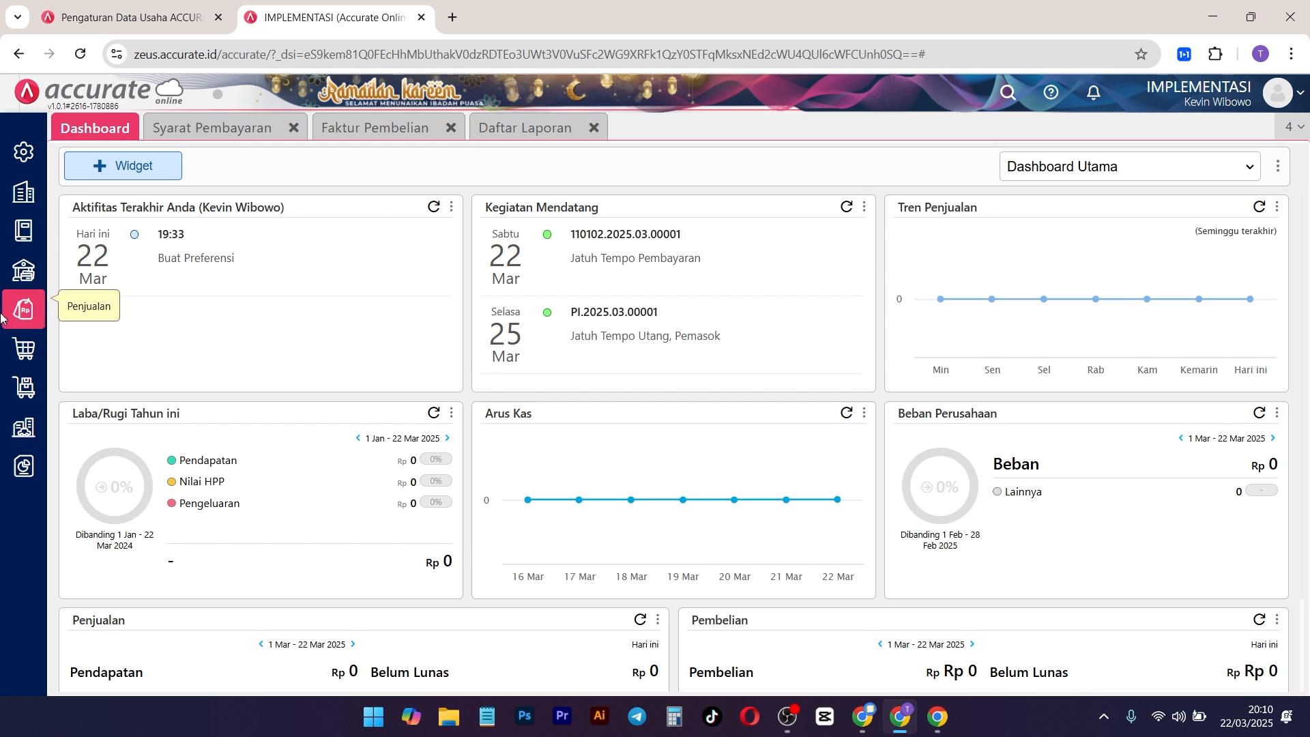
Step: Open a new Faktur Penjualan and display its Info lainnya section to check the Syarat Pembayaran field
click(24, 311)
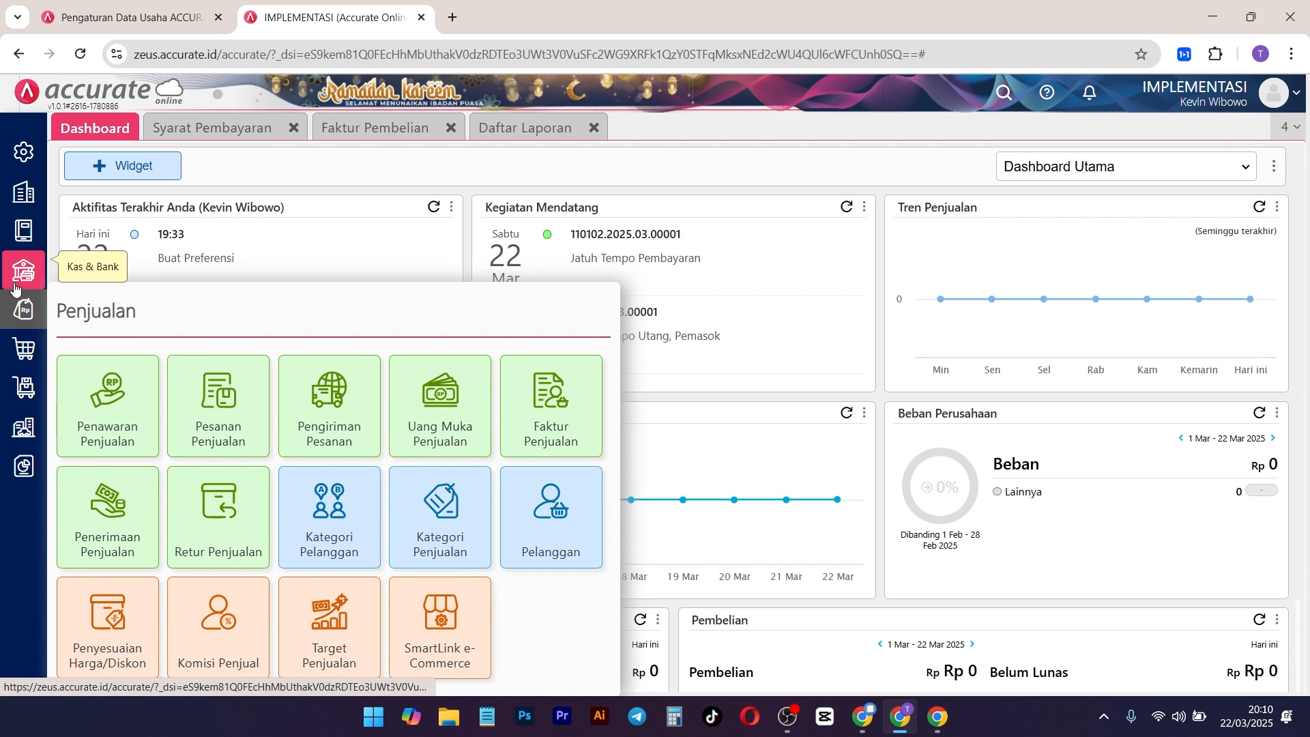
mouse_move(24, 348)
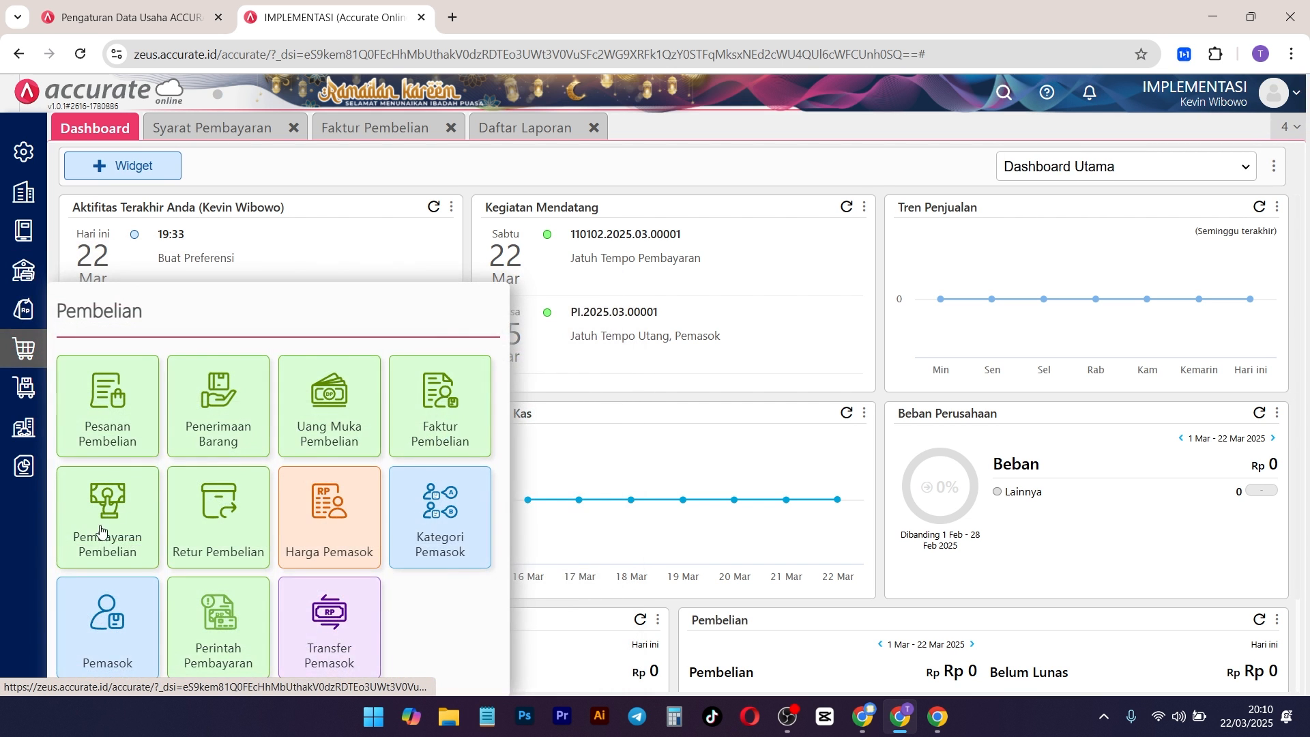
mouse_move(24, 309)
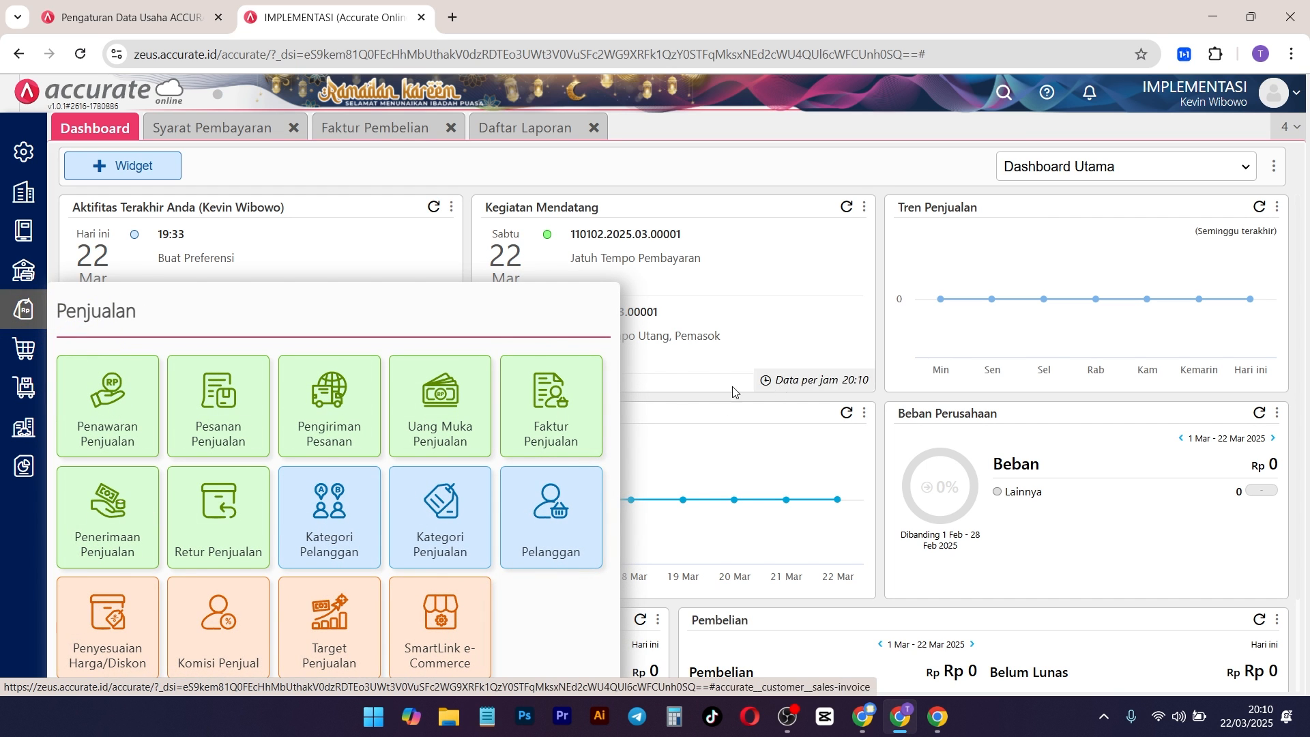
click(545, 430)
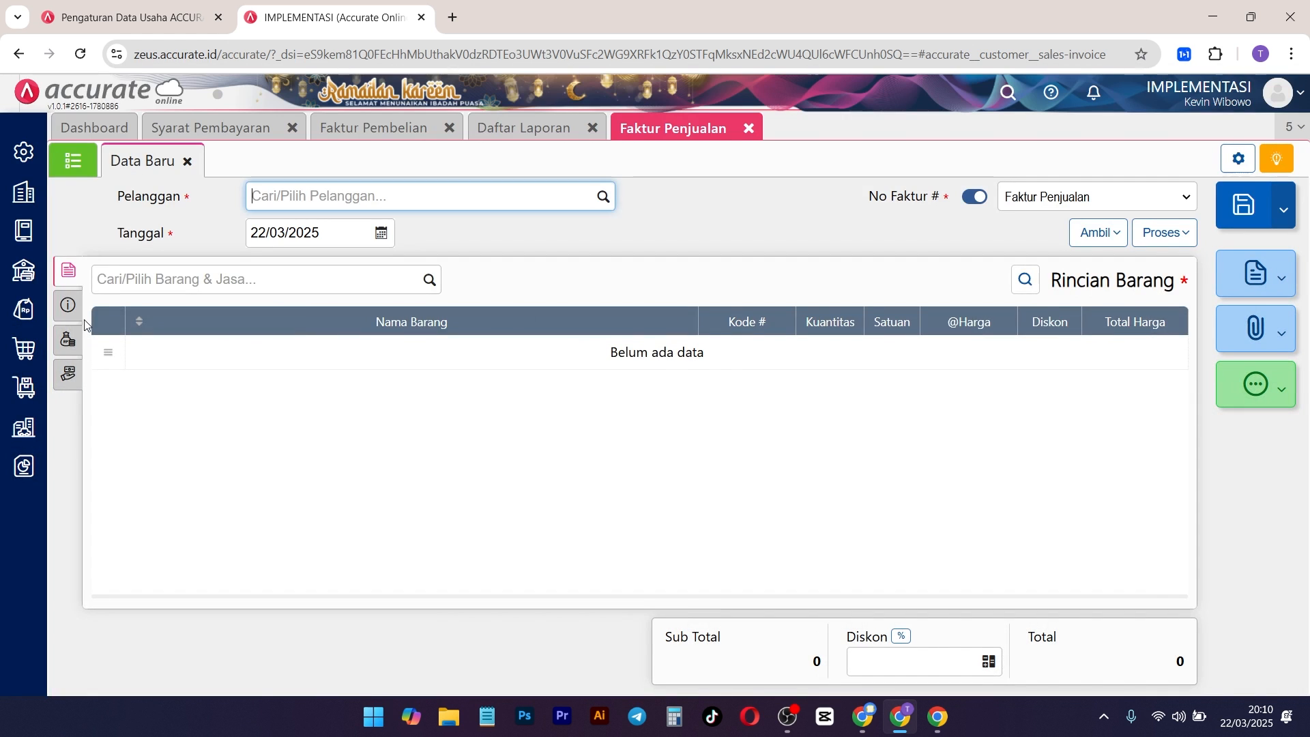
click(68, 305)
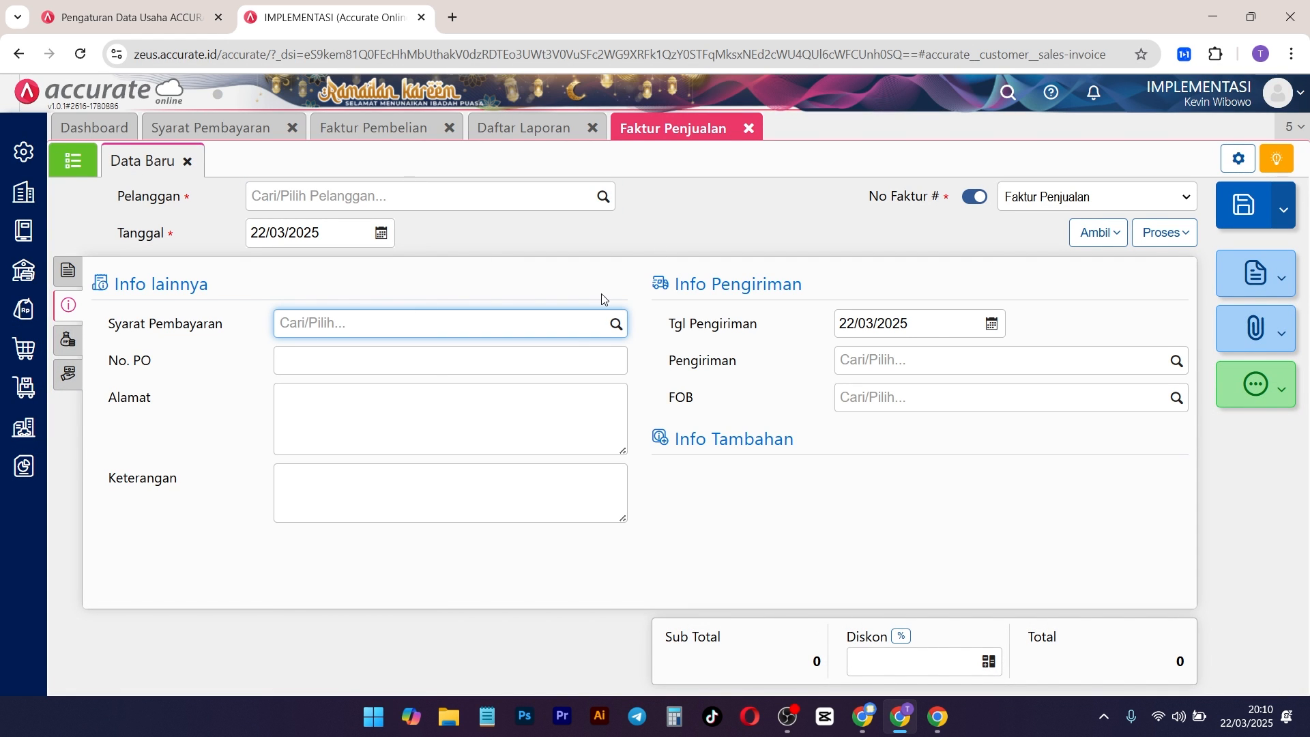
click(742, 256)
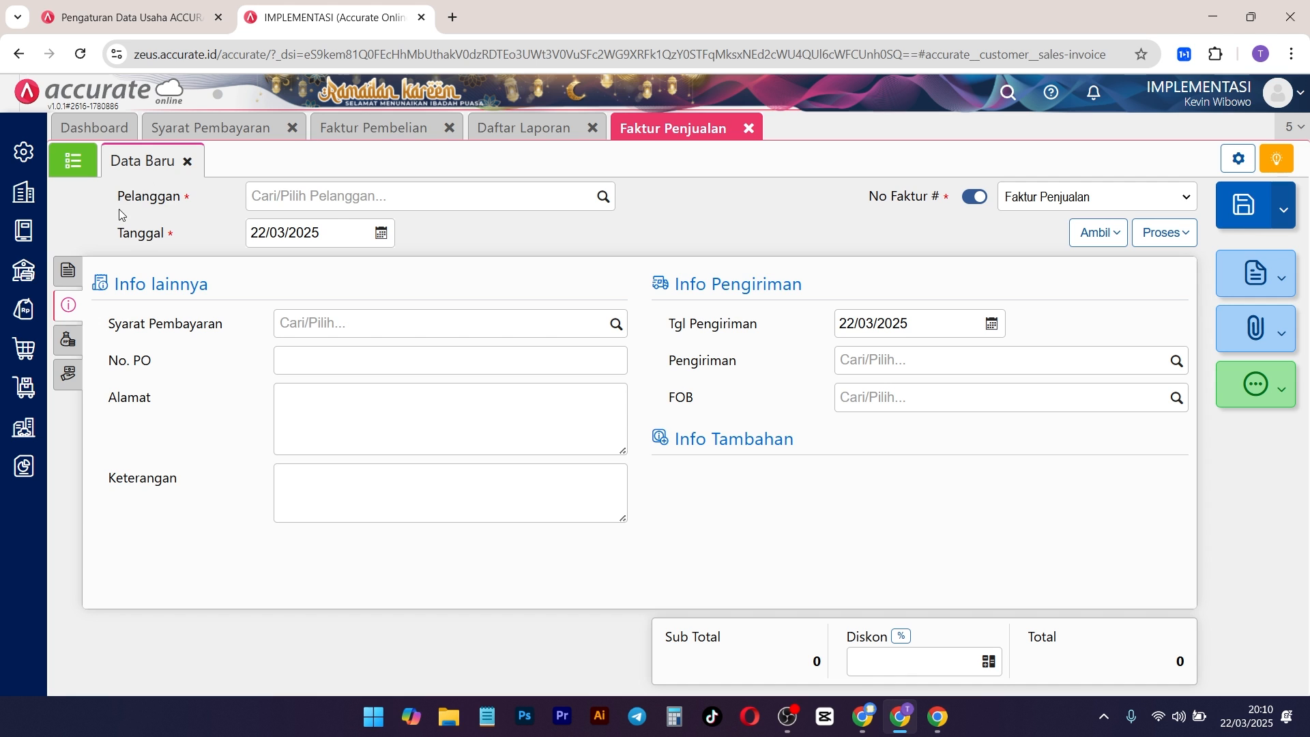
Step: Display the company's Kalender and view the purchase invoice linked to the 25 March 2025 due-date reminder, then return to the calendar
click(89, 128)
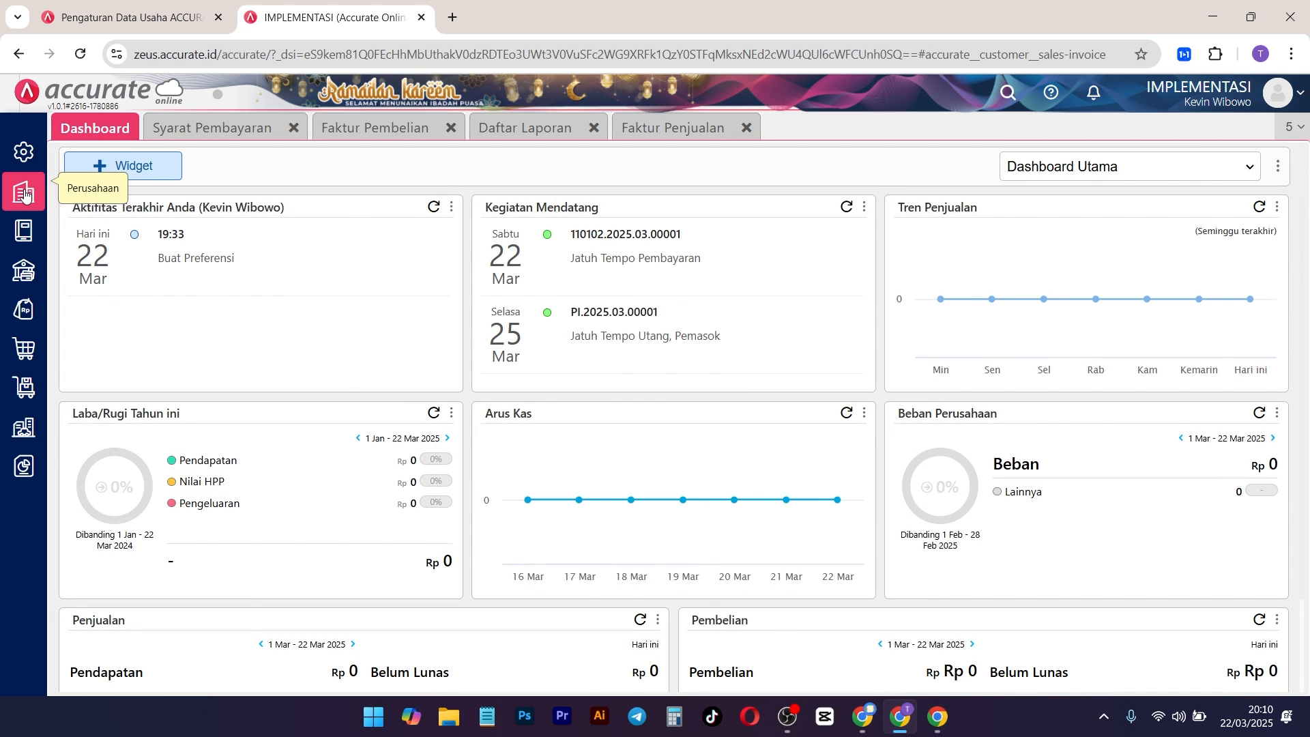
click(24, 192)
click(334, 536)
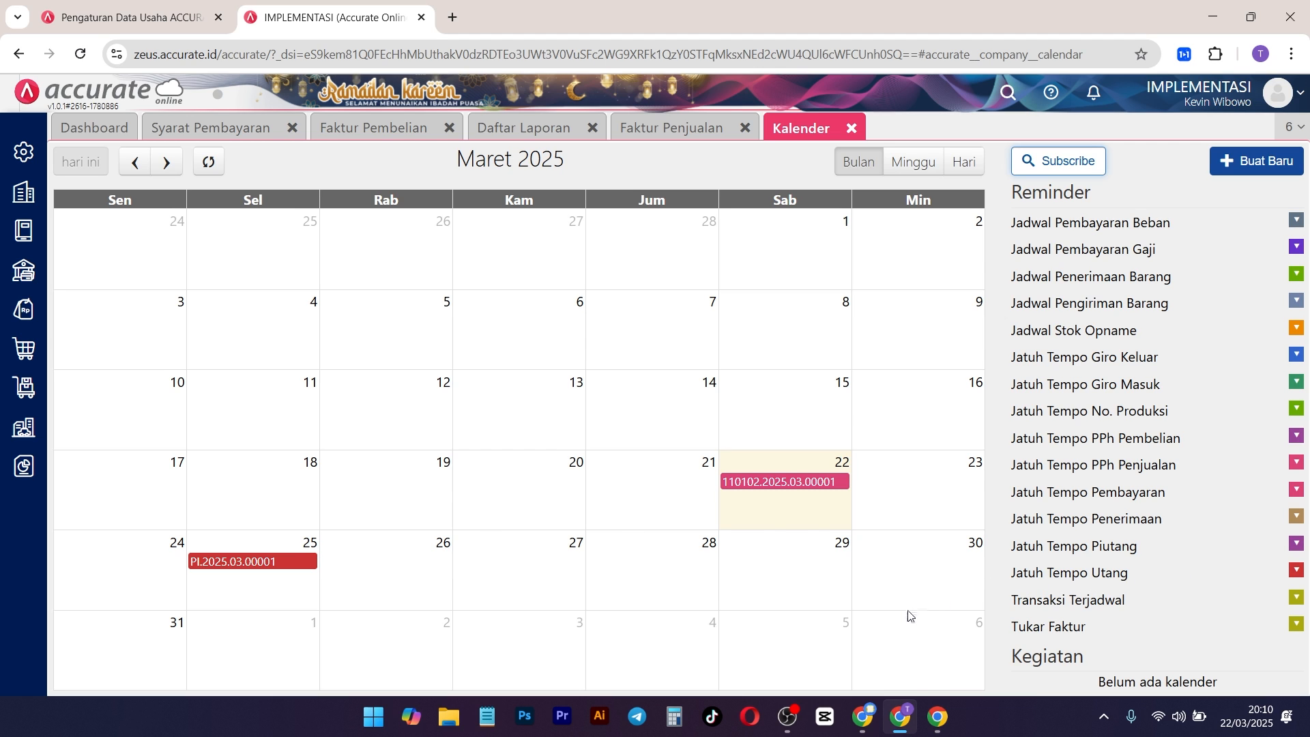
click(252, 562)
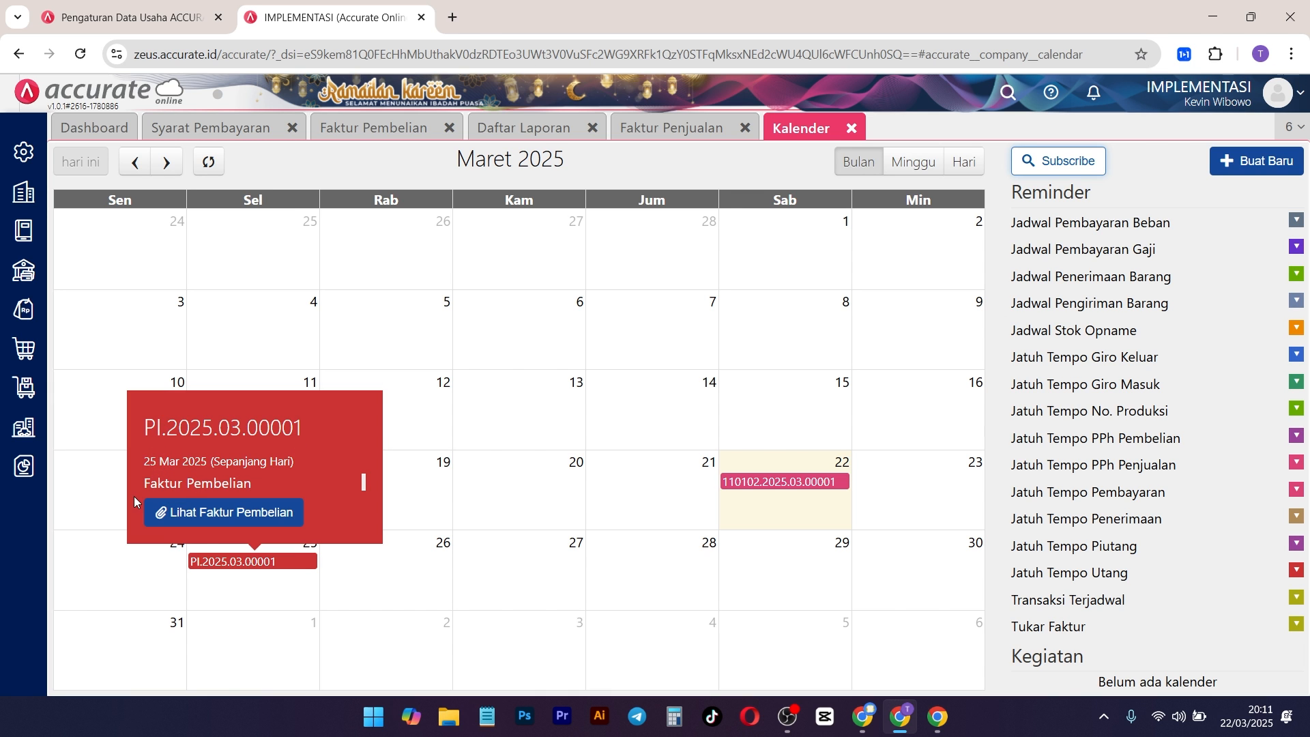
click(229, 512)
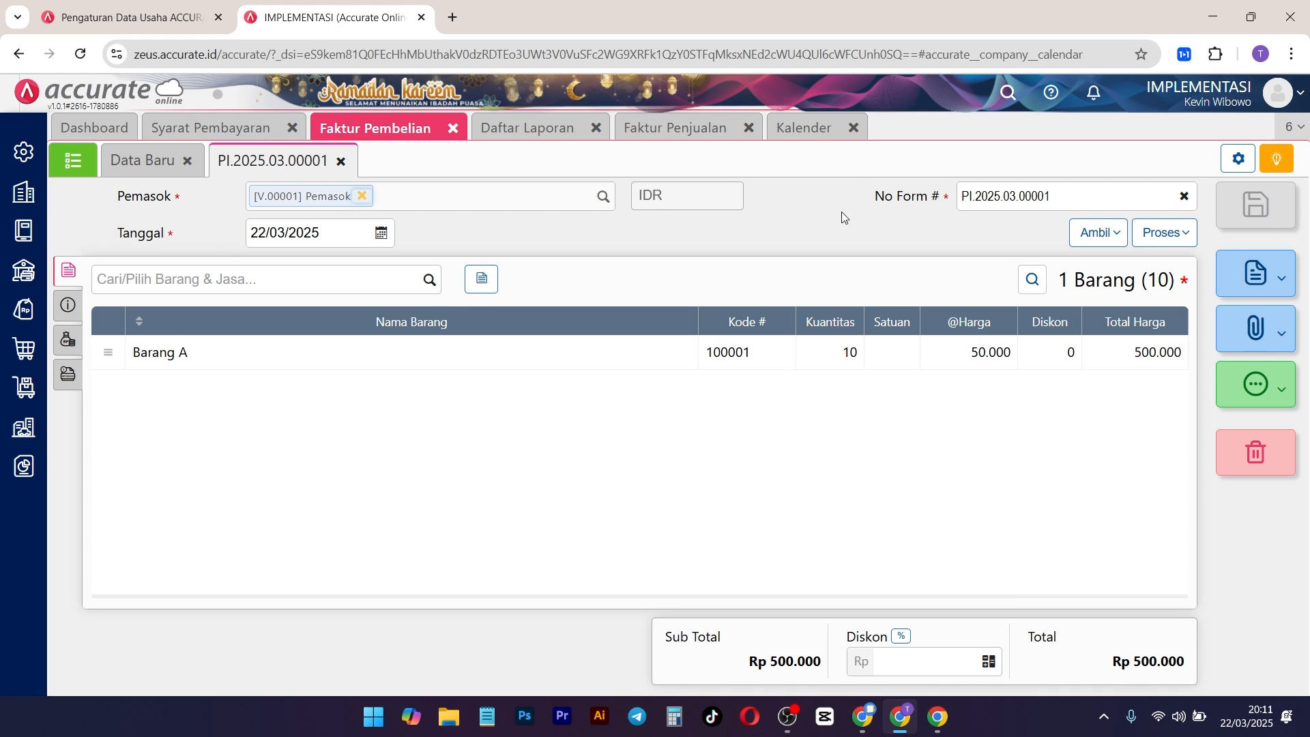
click(810, 129)
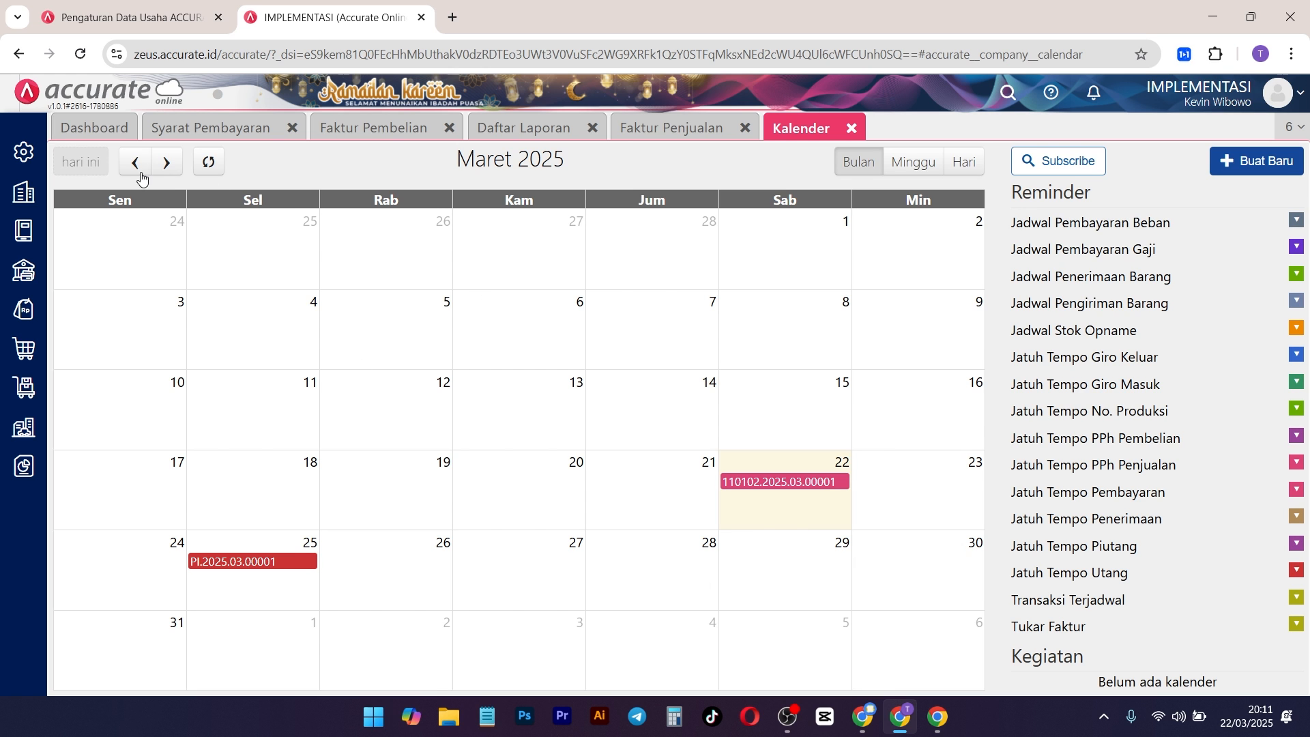
Step: Compare the due-date information in the dashboard's Kegiatan Mendatang widget, the Umur Utang report and the Kalender
click(106, 134)
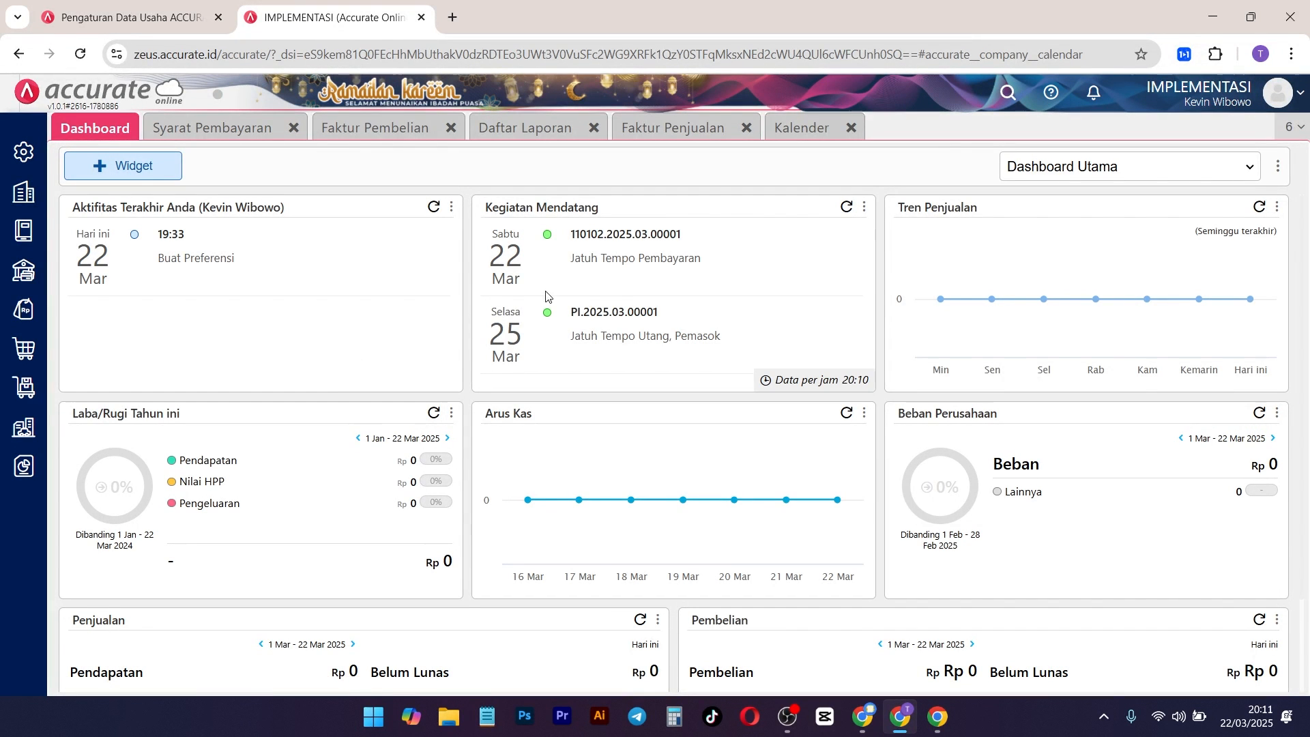
click(519, 132)
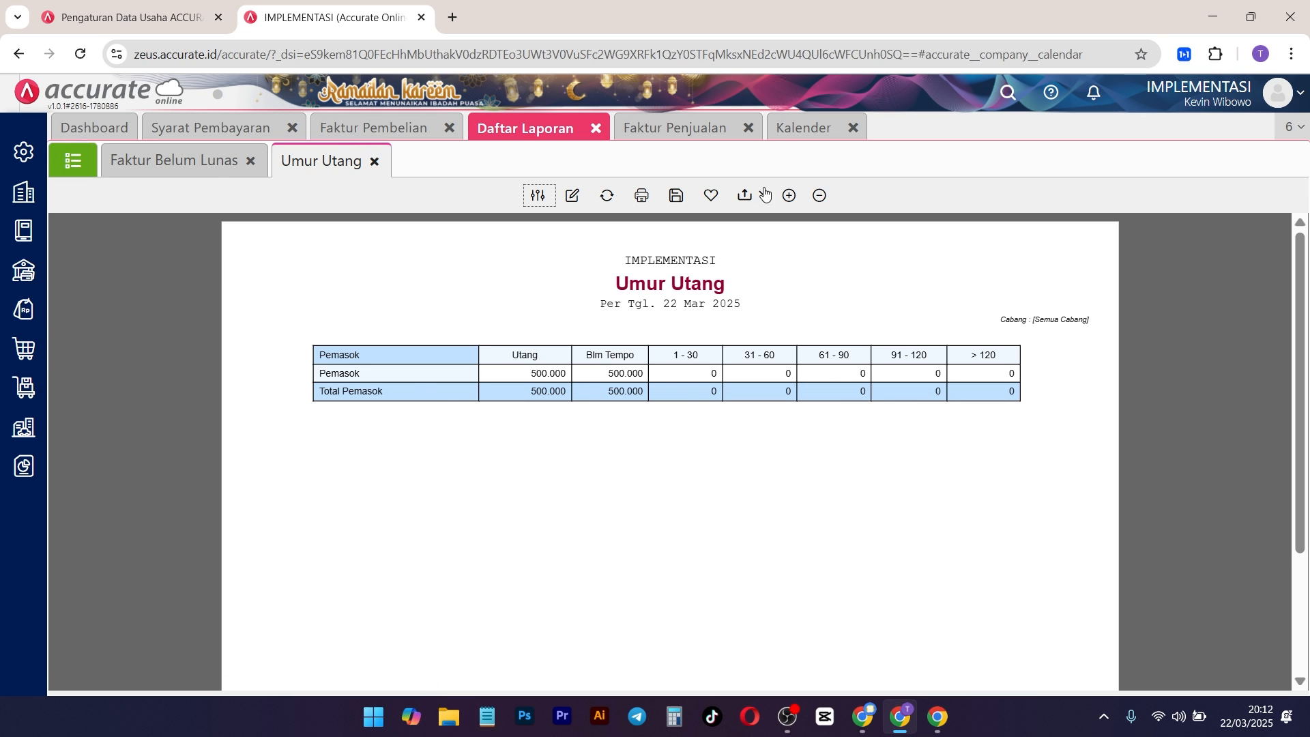
click(796, 136)
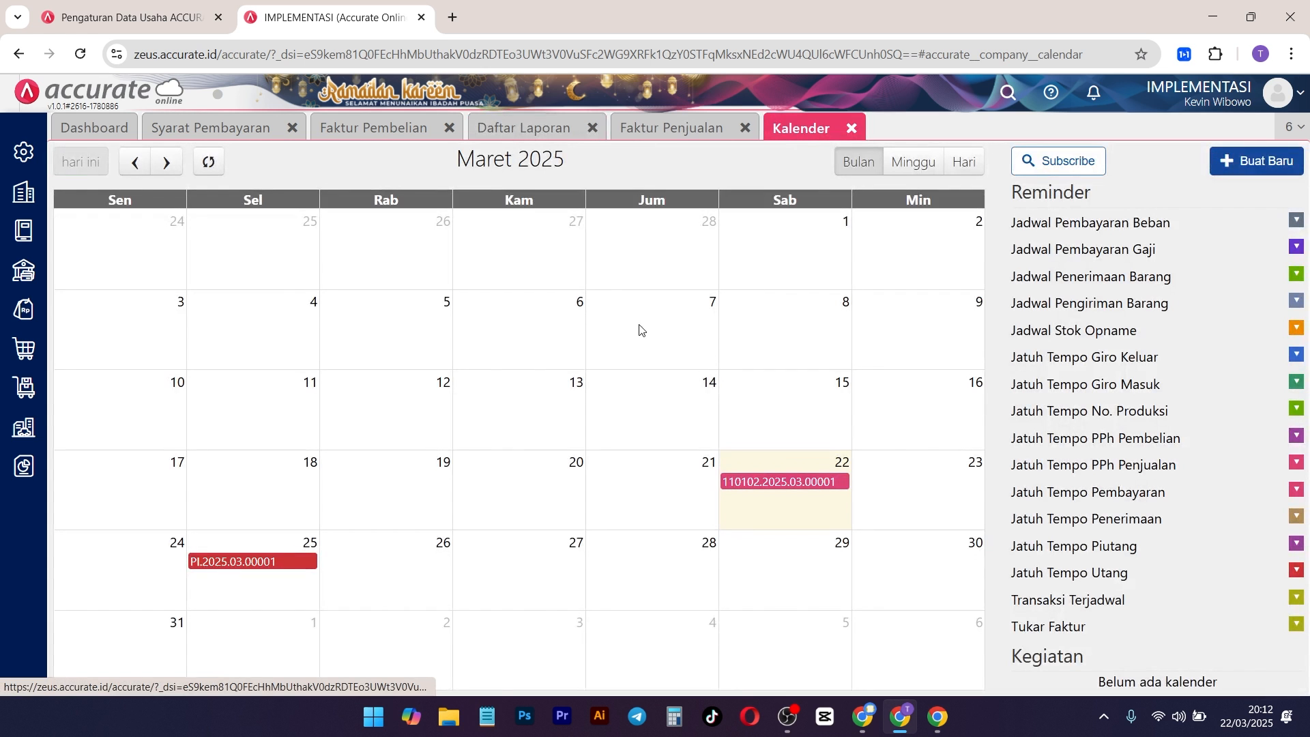
click(111, 136)
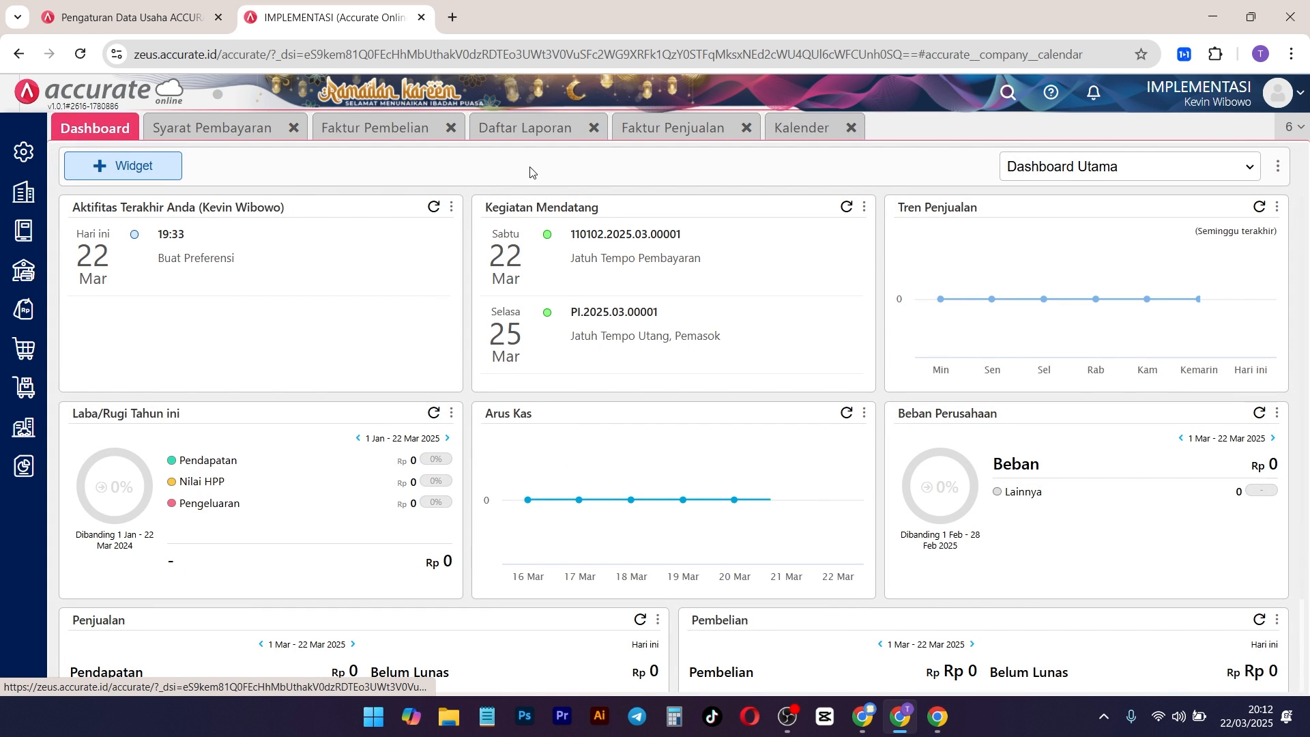